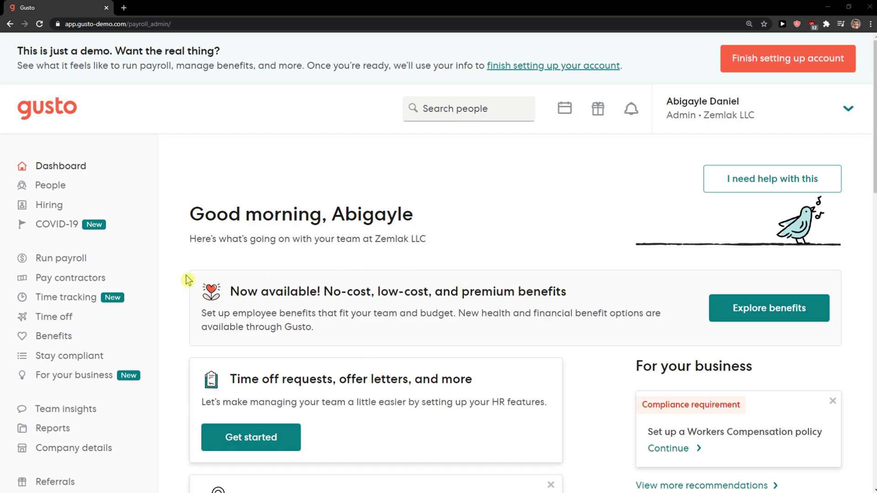
- Start the regular Jan 10 – Jan 25 payroll from the Run payroll page
left_click(46, 259)
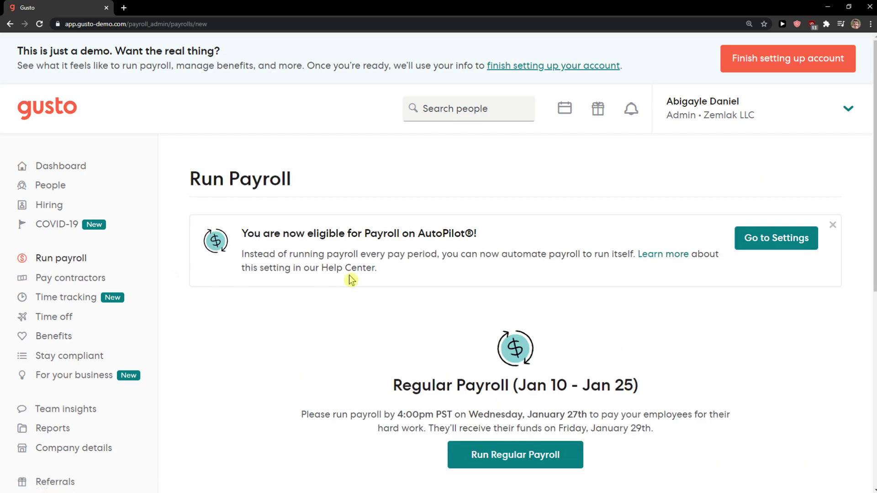
scroll(348, 274, "down", 2)
scroll(509, 271, "up", 1)
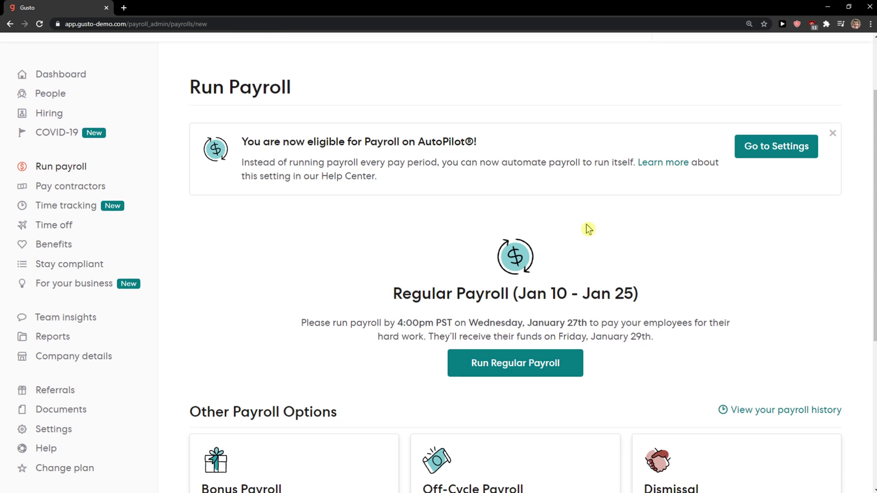
scroll(521, 288, "down", 1)
scroll(544, 284, "down", 1)
scroll(480, 308, "down", 1)
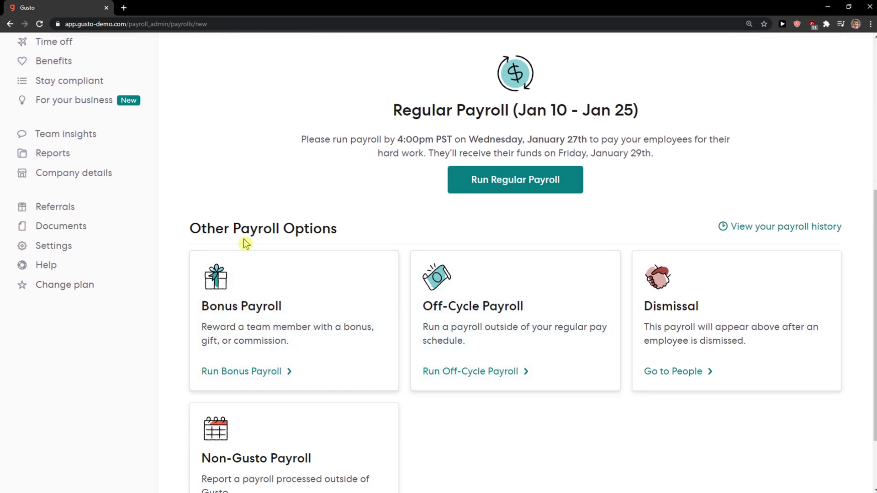
scroll(485, 336, "down", 1)
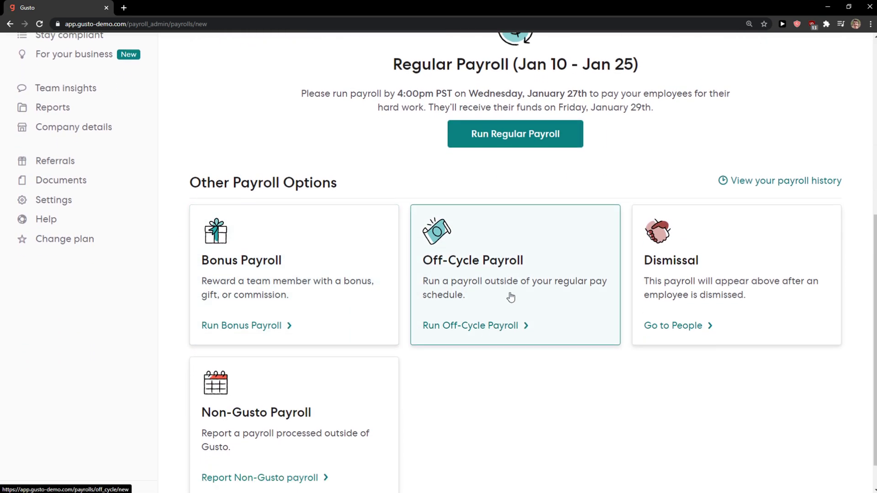
scroll(728, 285, "down", 1)
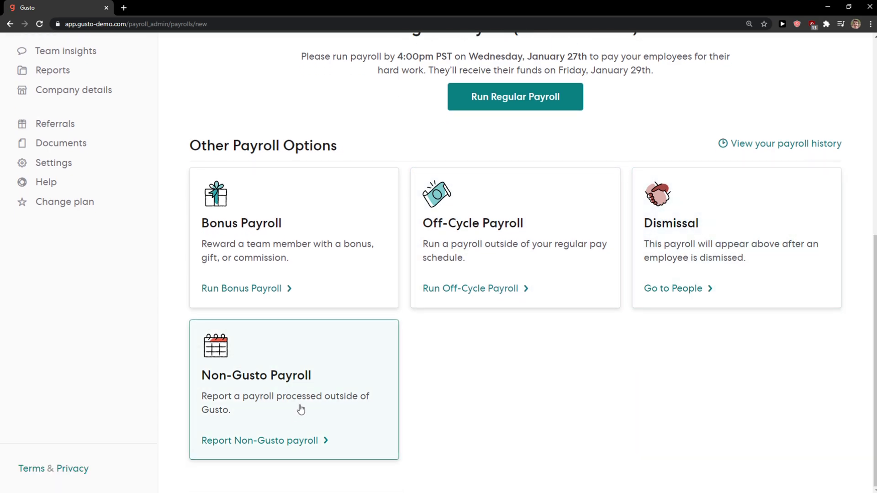
scroll(302, 409, "up", 2)
scroll(411, 390, "up", 3)
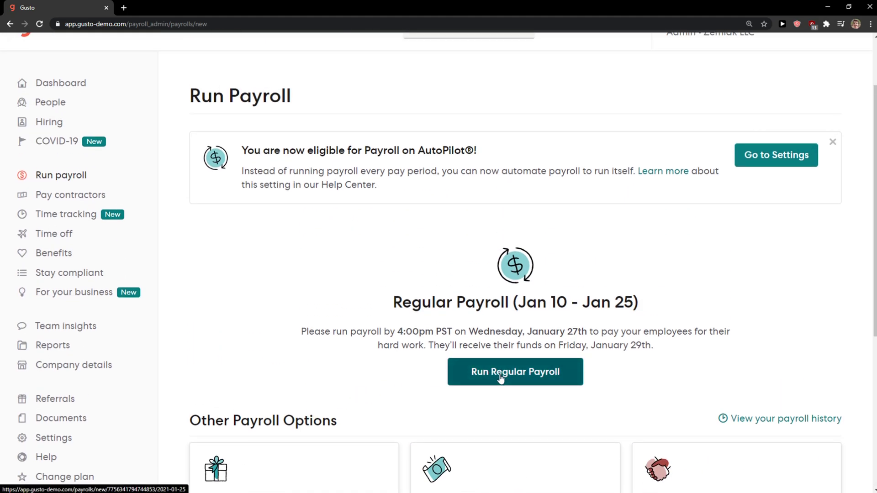
left_click(501, 377)
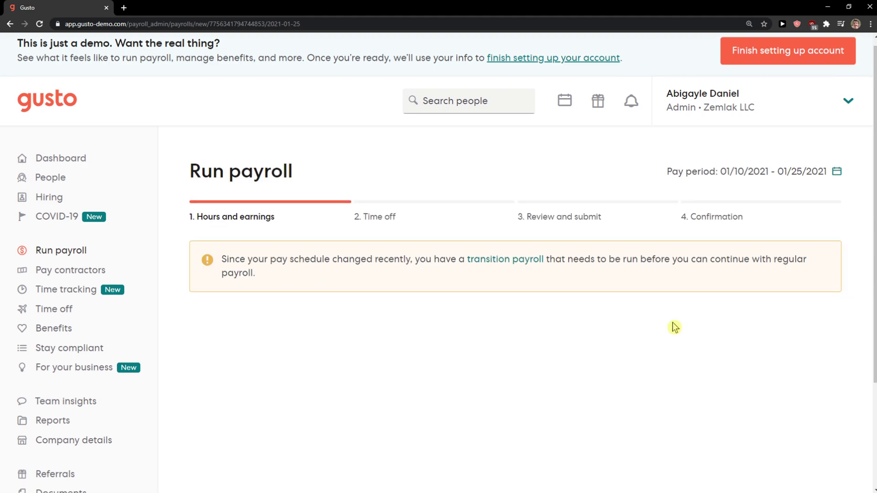
scroll(459, 204, "down", 2)
scroll(367, 74, "up", 1)
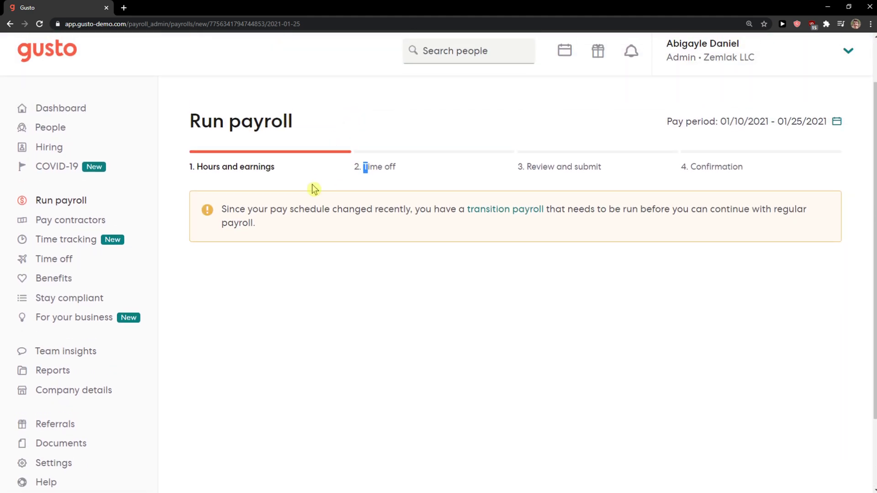
- Enter the required transition payroll and select only the first two employees
left_click(534, 218)
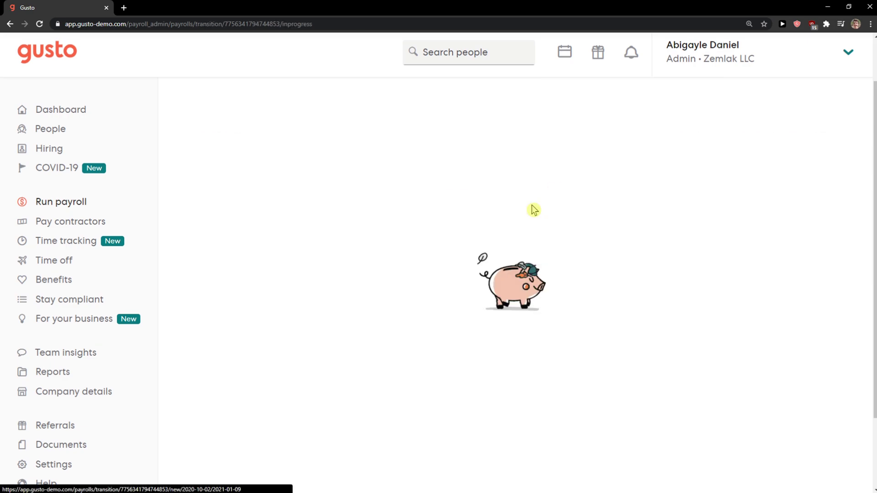
scroll(335, 262, "down", 1)
scroll(316, 245, "down", 1)
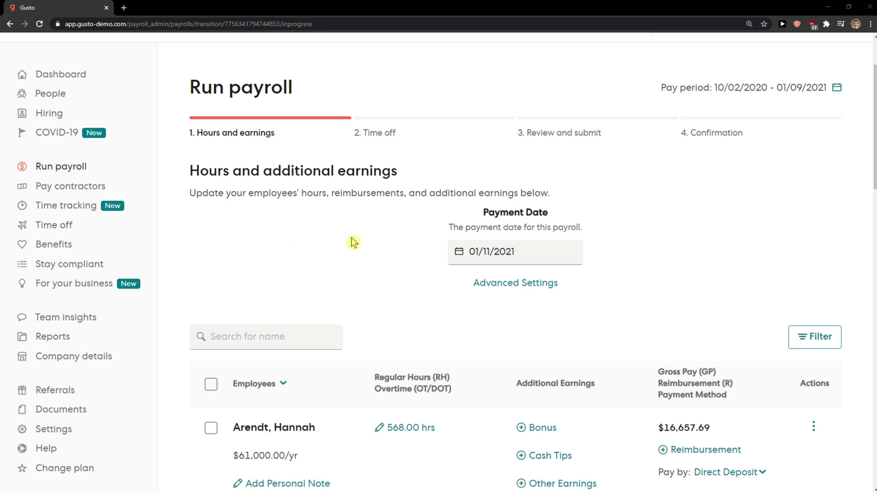
scroll(354, 246, "down", 1)
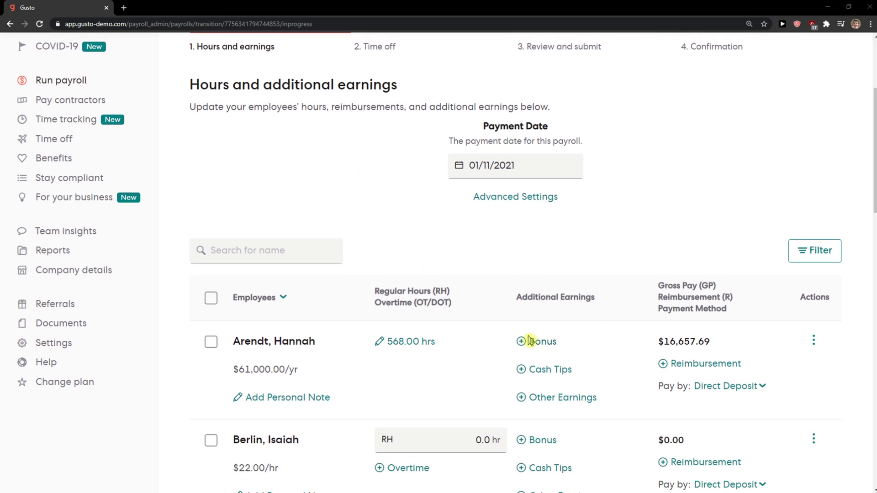
scroll(506, 291, "up", 1)
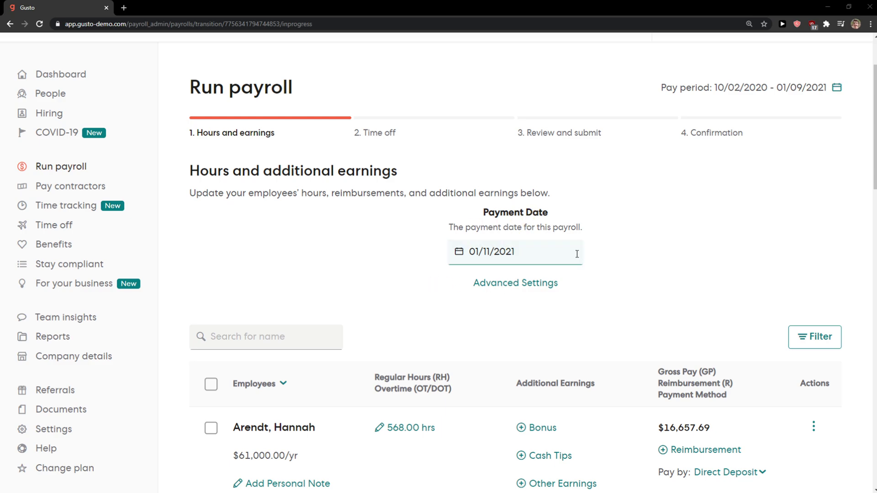
scroll(443, 347, "down", 1)
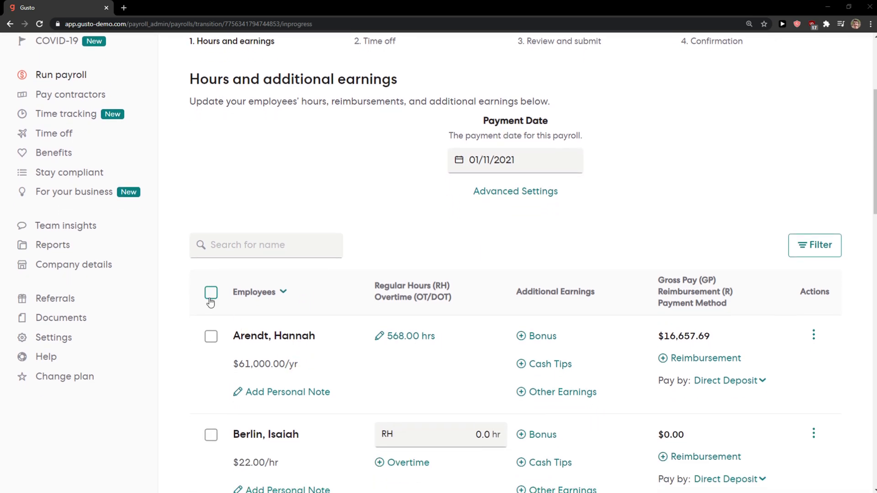
left_click(215, 344)
scroll(211, 351, "down", 2)
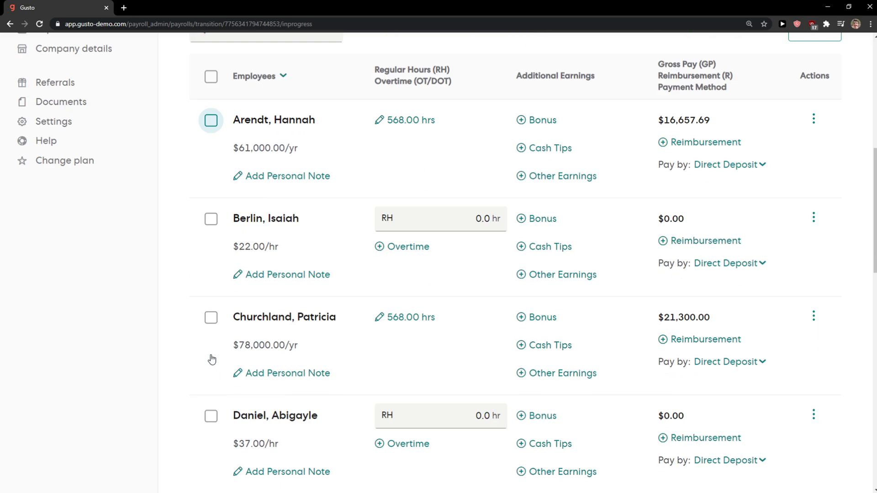
scroll(212, 359, "up", 2)
left_click(212, 248)
left_click(211, 248)
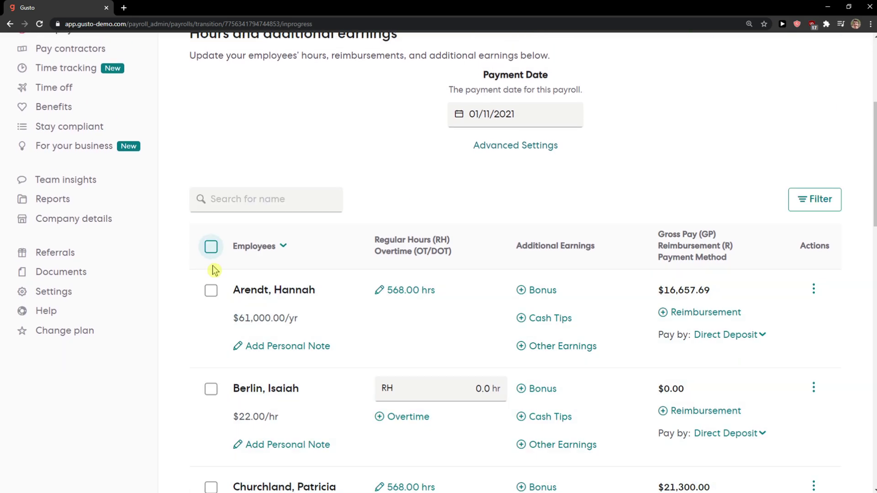
left_click(211, 290)
left_click(212, 388)
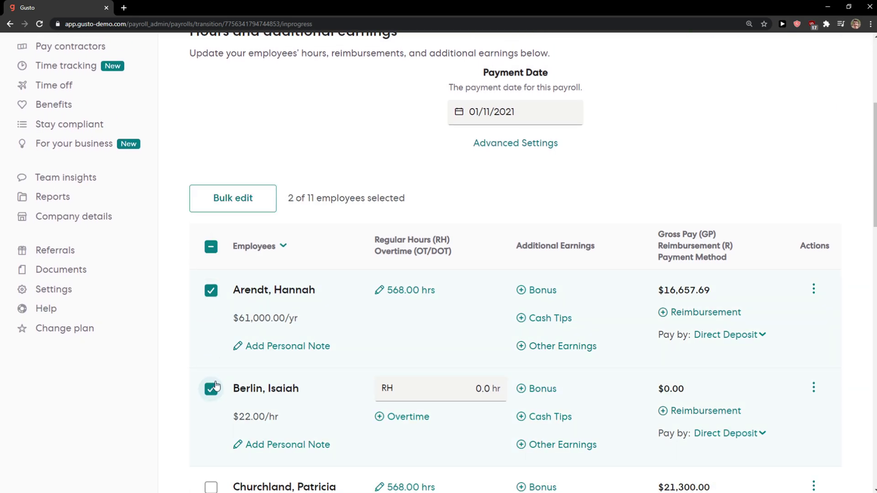
- Give Isaiah Berlin 25 regular hours, worth $550.00 gross
left_click(472, 385)
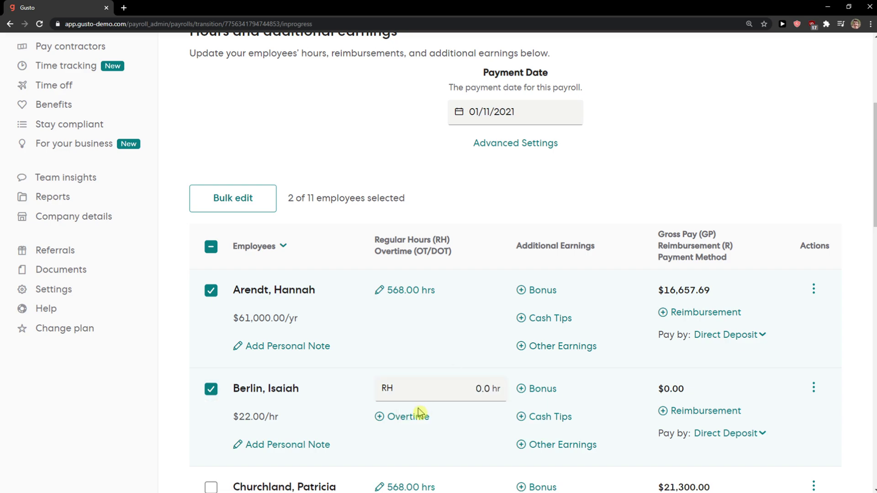
scroll(416, 417, "down", 1)
left_click(481, 347)
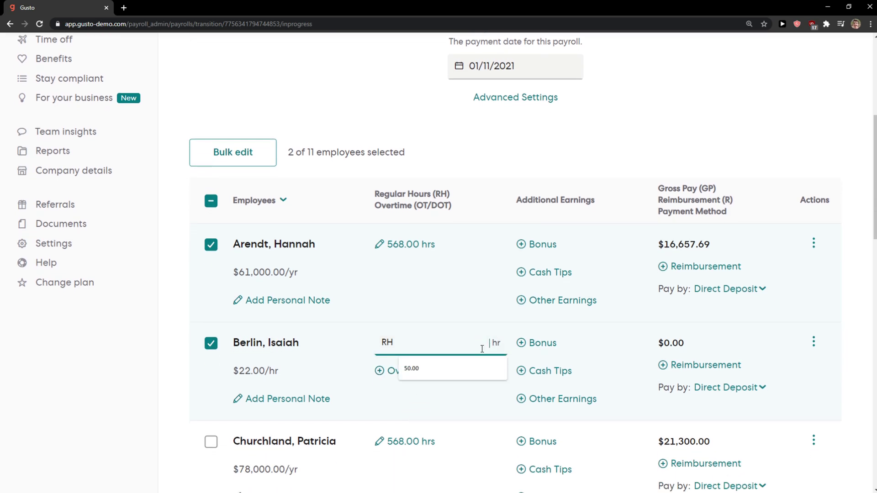
left_click(475, 373)
type("2")
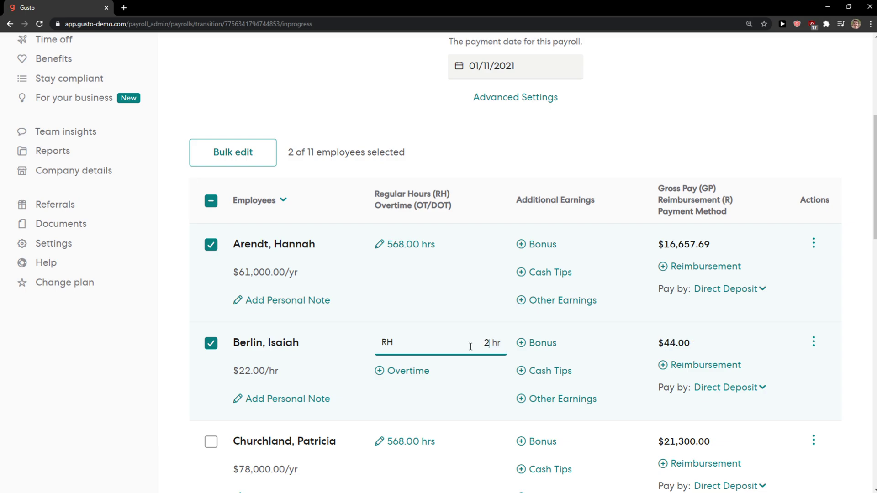
type("5")
left_click(467, 415)
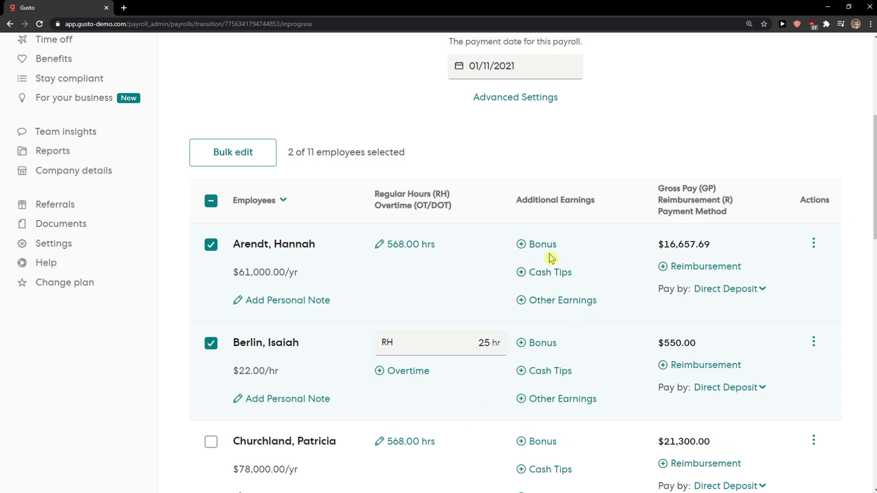
scroll(549, 278, "down", 1)
scroll(553, 280, "down", 2)
scroll(557, 274, "down", 4)
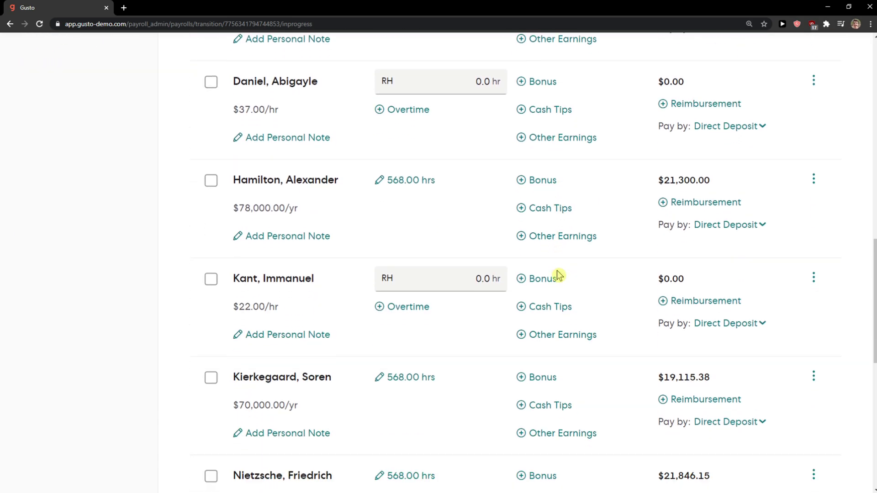
scroll(557, 276, "down", 1)
scroll(554, 274, "down", 4)
scroll(525, 327, "down", 1)
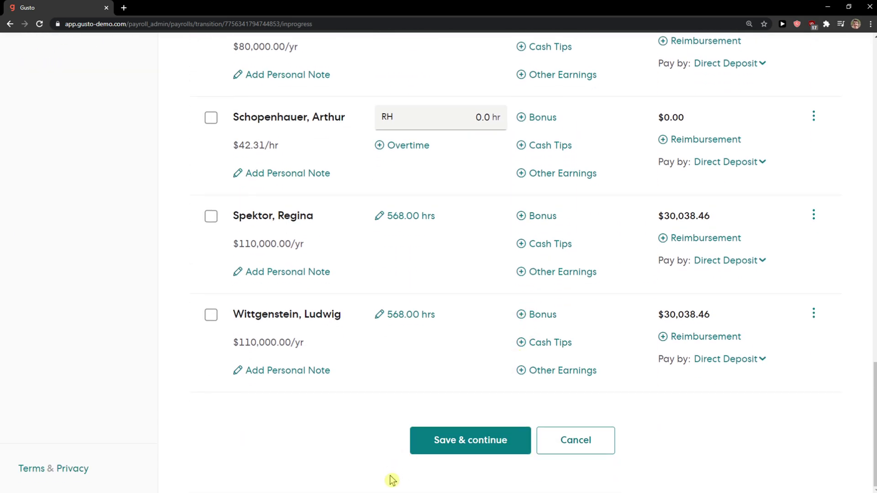
scroll(395, 304, "down", 1)
scroll(419, 342, "down", 2)
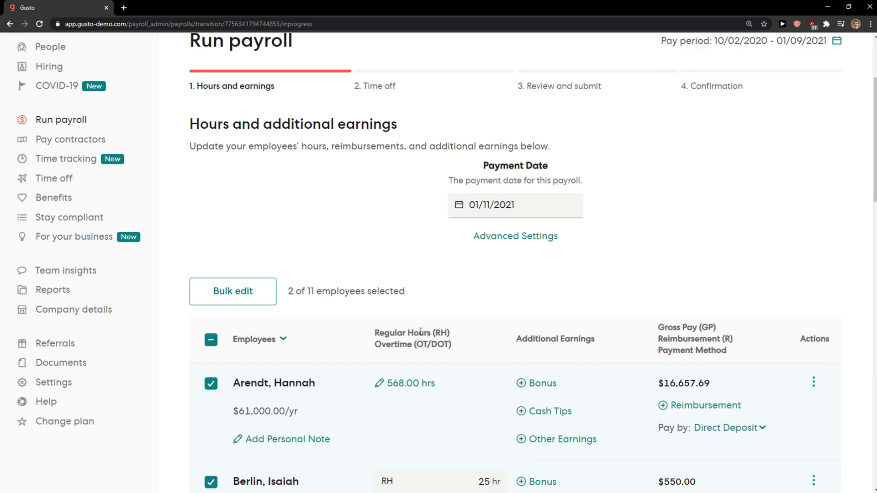
scroll(416, 327, "down", 5)
scroll(415, 329, "down", 5)
scroll(424, 384, "down", 2)
- Record 5 PTO hours and 8 sick hours for Hannah Arendt and save the time-off step
left_click(440, 441)
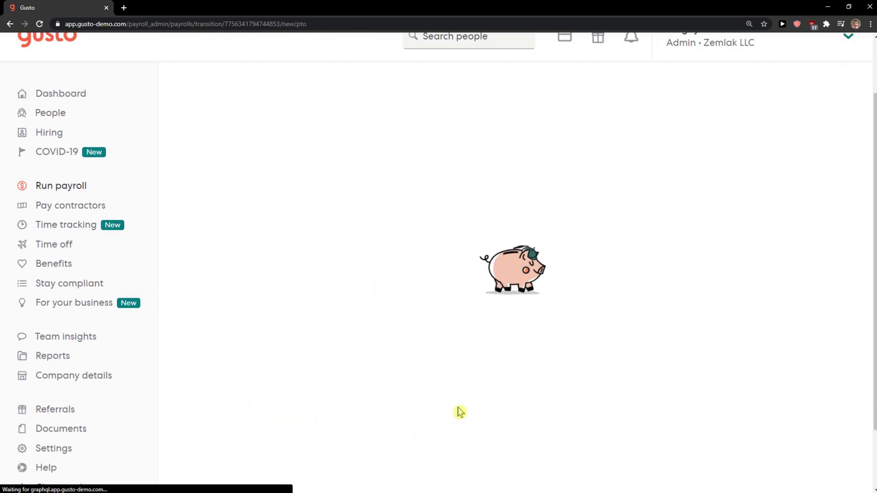
scroll(425, 281, "down", 1)
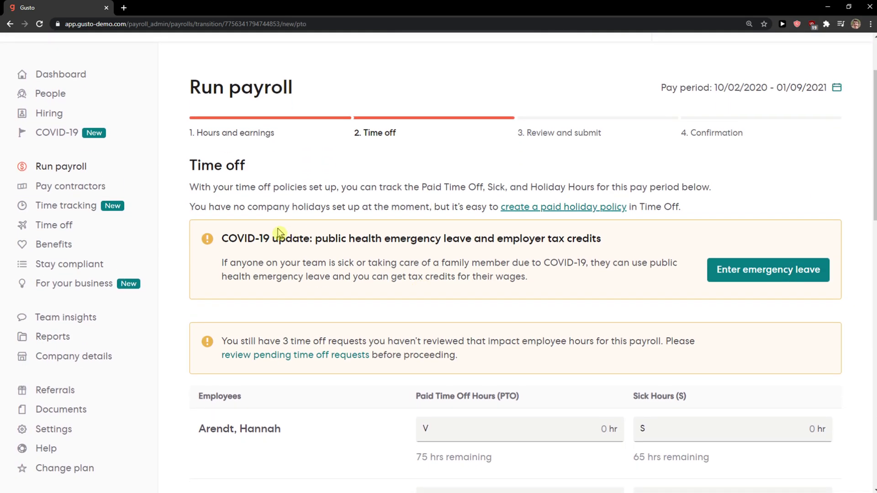
left_click_drag(255, 239, 581, 249)
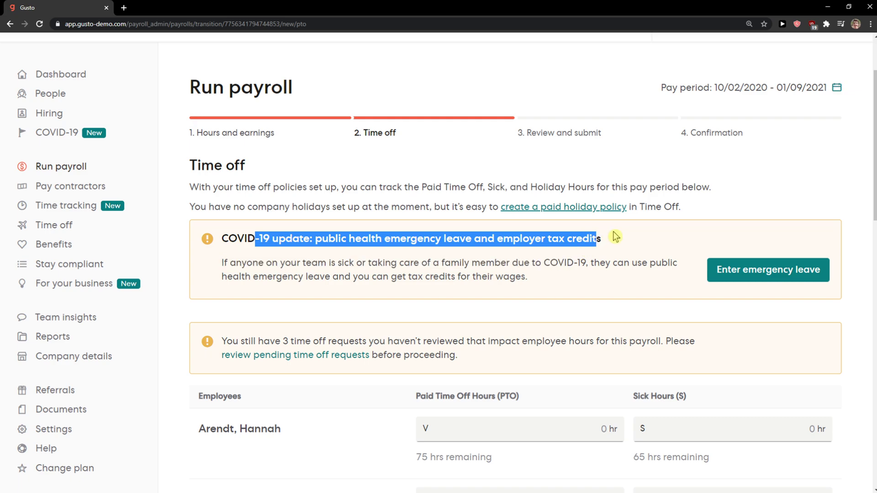
scroll(612, 233, "down", 1)
left_click(685, 214)
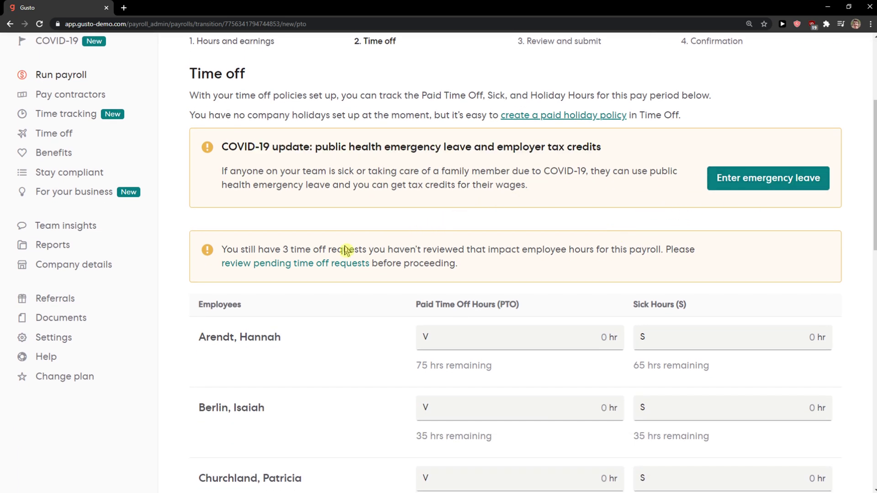
scroll(363, 294, "down", 1)
scroll(349, 305, "down", 1)
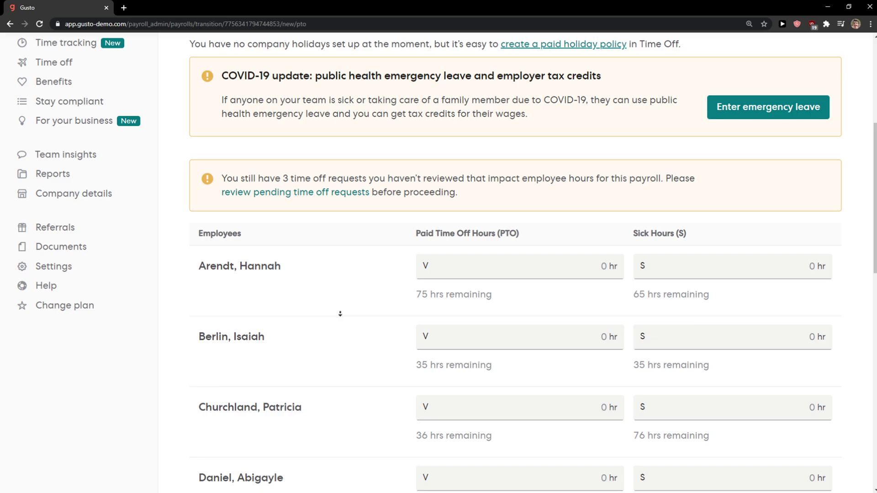
scroll(358, 267, "down", 1)
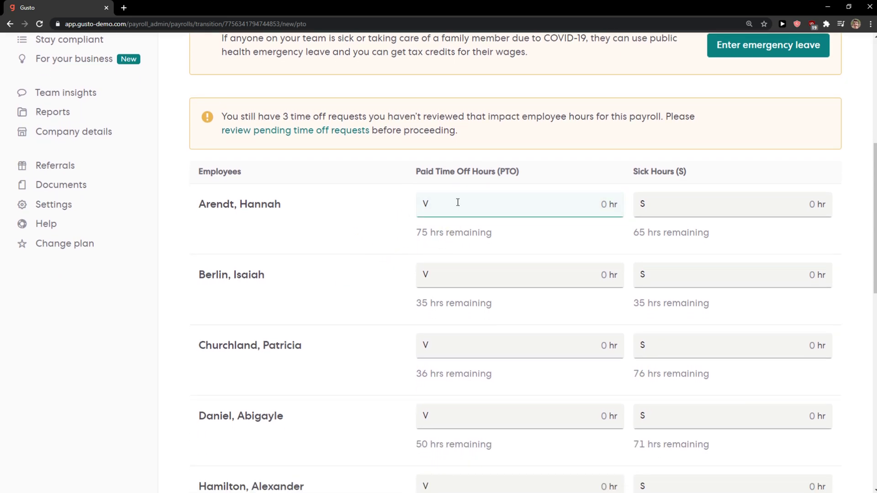
left_click(479, 202)
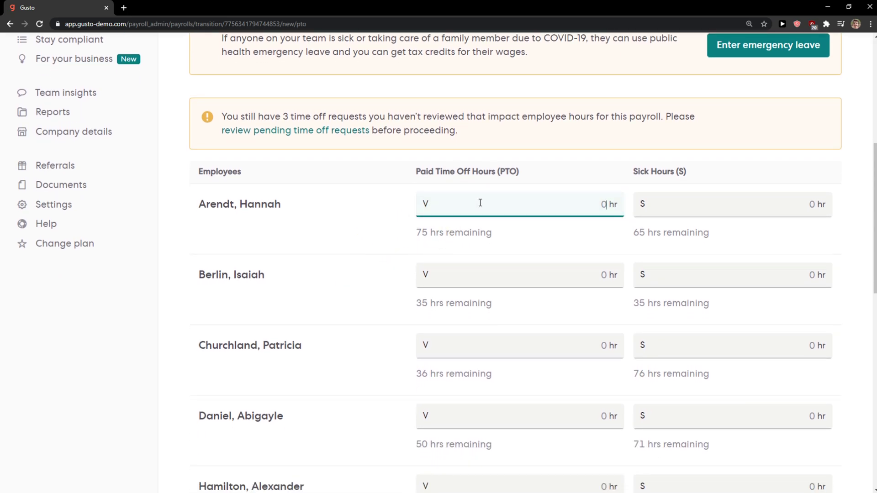
type("5")
left_click(690, 201)
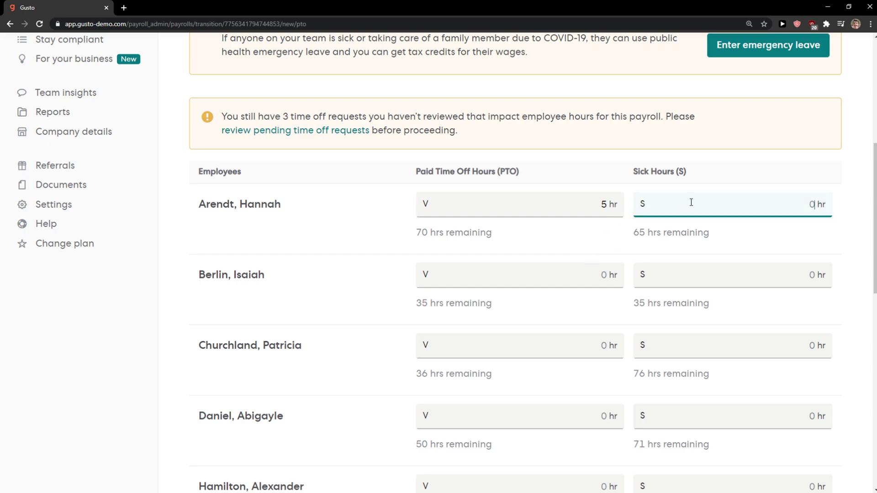
type("8")
scroll(578, 286, "down", 2)
scroll(577, 284, "down", 3)
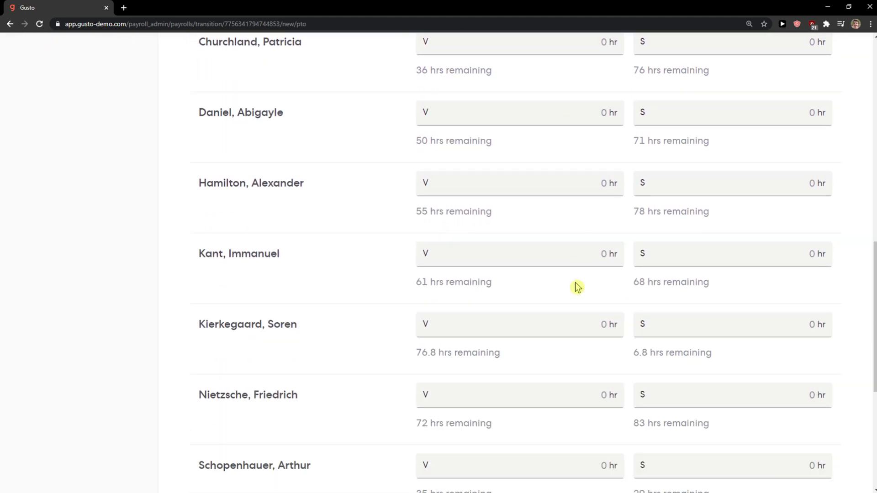
scroll(578, 282, "down", 4)
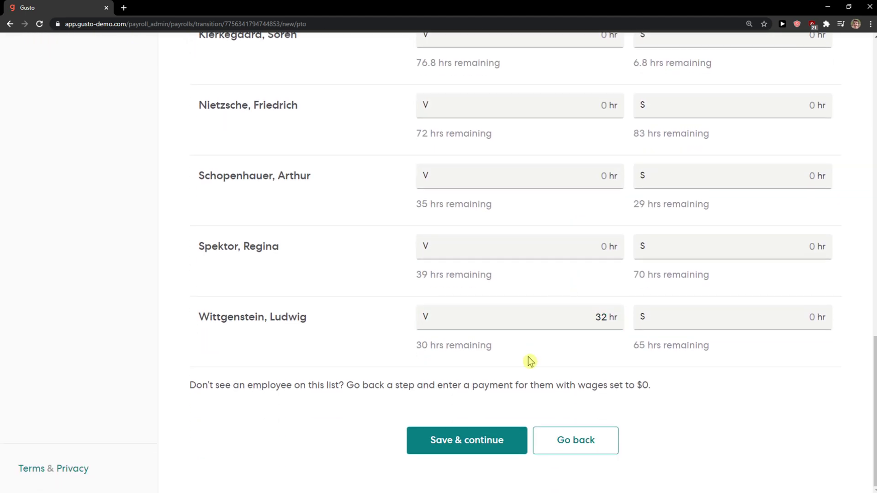
left_click(465, 442)
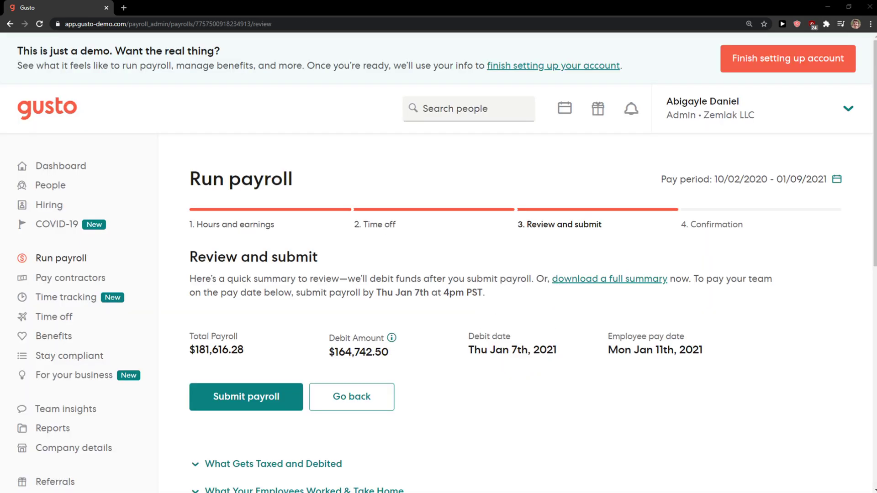
scroll(276, 274, "down", 2)
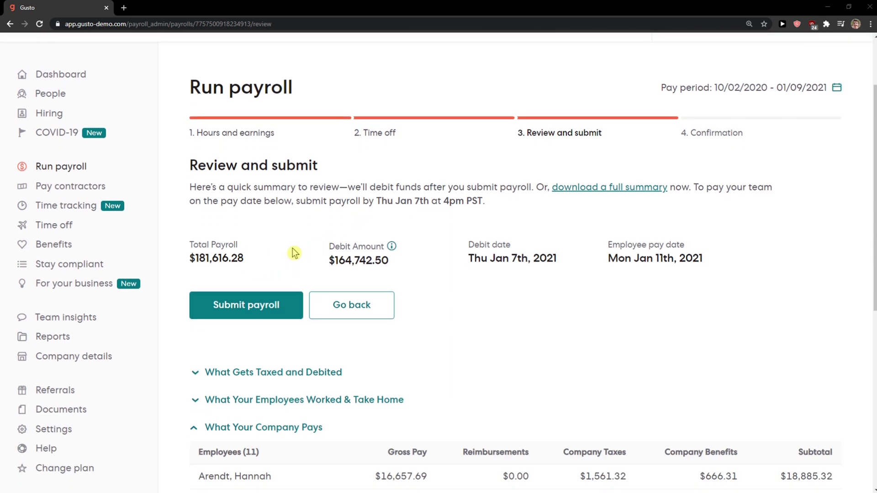
- Review company costs, hours worked and taxes, then submit the $181,616.28 transition payroll
left_click_drag(218, 202, 200, 254)
left_click(200, 256)
scroll(457, 256, "down", 2)
scroll(458, 256, "down", 1)
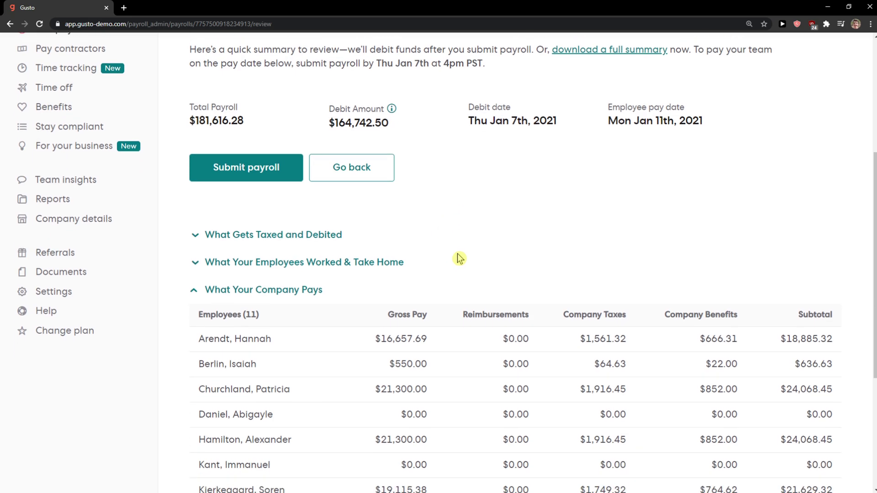
scroll(411, 260, "down", 1)
left_click(196, 246)
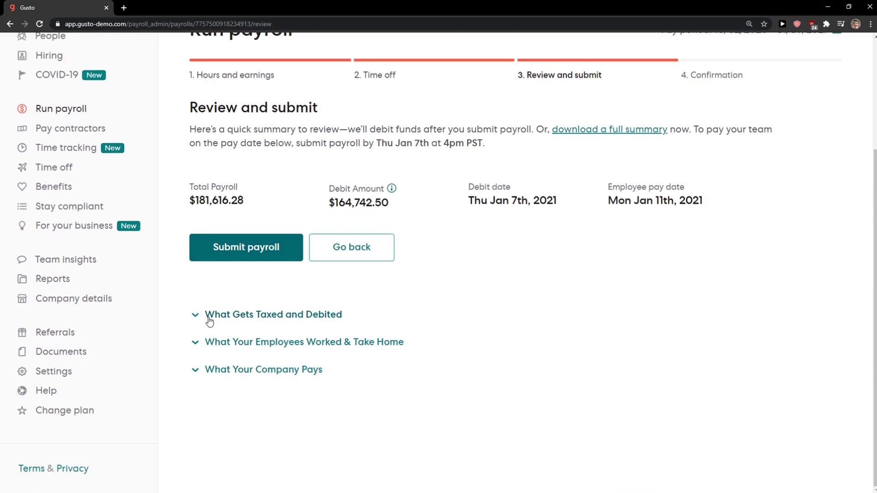
left_click(195, 368)
scroll(515, 267, "down", 3)
scroll(521, 280, "down", 1)
scroll(519, 287, "down", 1)
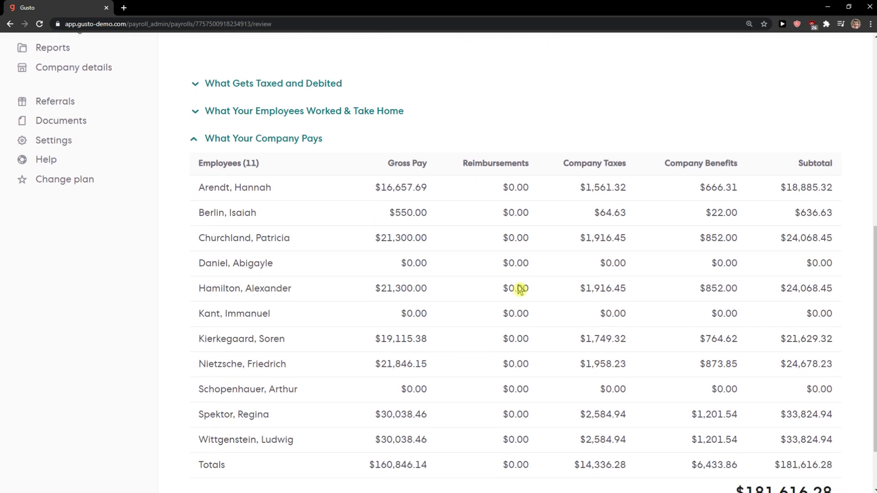
scroll(518, 293, "down", 2)
scroll(320, 249, "up", 4)
left_click(287, 227)
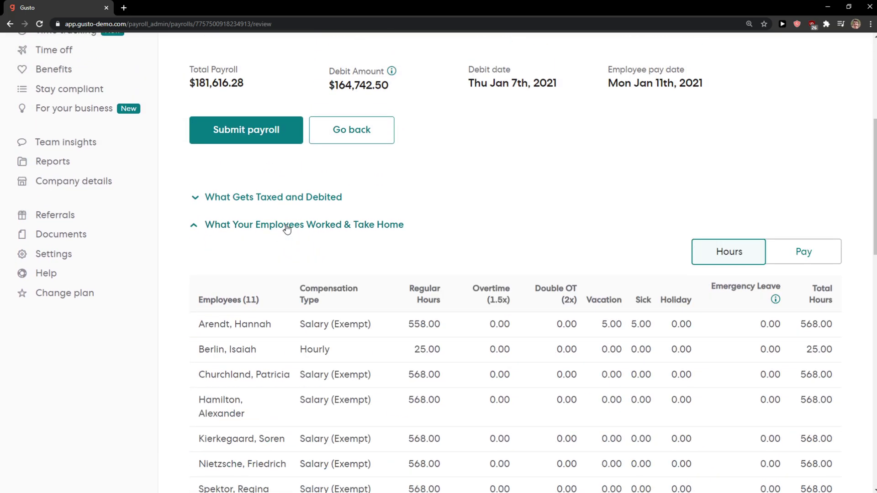
scroll(365, 254, "down", 1)
scroll(366, 259, "down", 1)
scroll(367, 261, "down", 1)
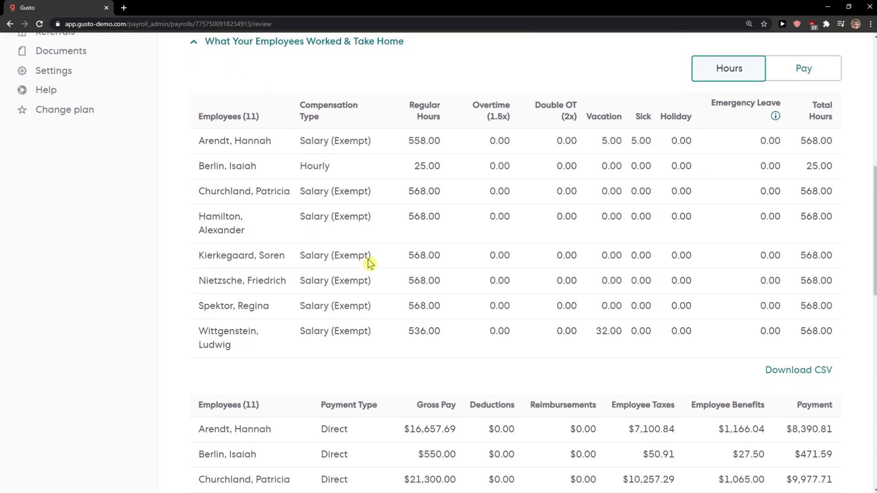
scroll(368, 263, "down", 1)
scroll(368, 264, "up", 3)
scroll(368, 260, "up", 1)
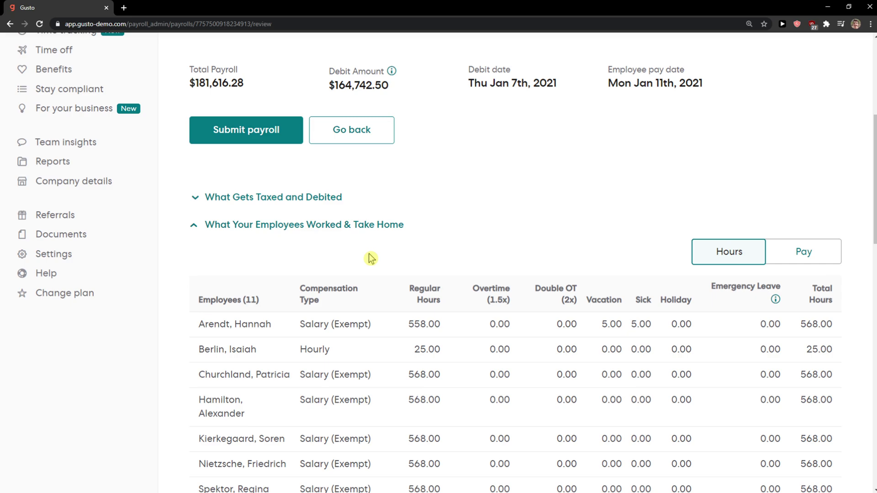
left_click(287, 205)
scroll(380, 276, "down", 3)
scroll(381, 274, "up", 1)
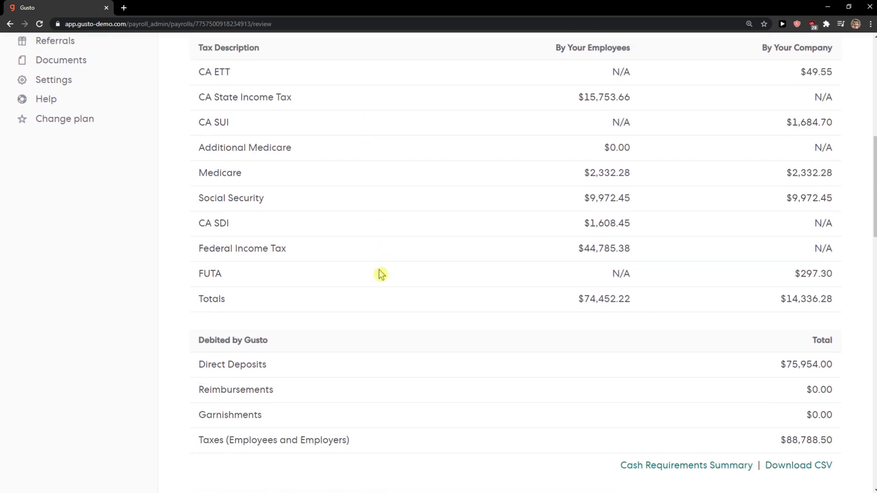
scroll(621, 268, "down", 1)
scroll(620, 268, "down", 2)
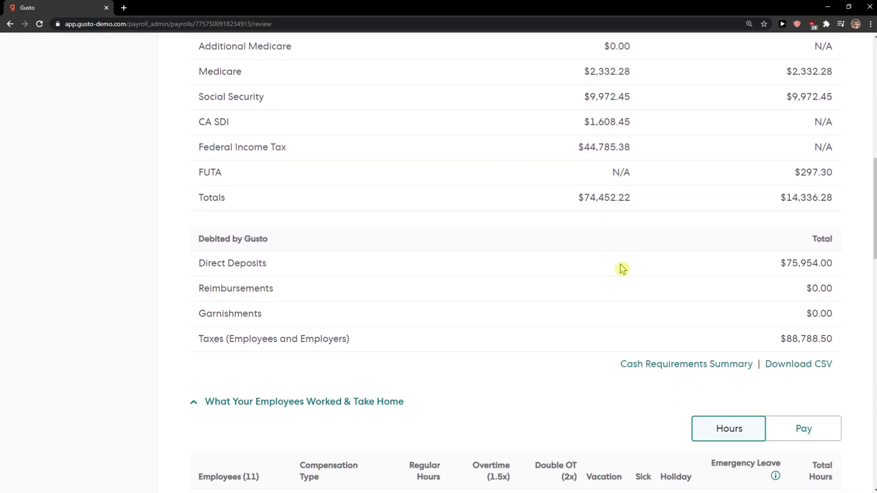
scroll(621, 268, "down", 2)
scroll(620, 268, "down", 2)
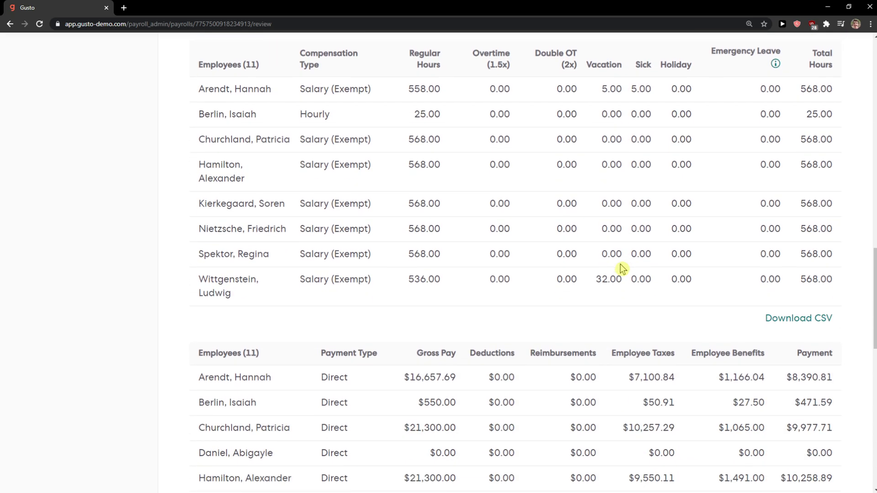
scroll(620, 264, "up", 2)
scroll(621, 259, "up", 2)
scroll(621, 258, "up", 4)
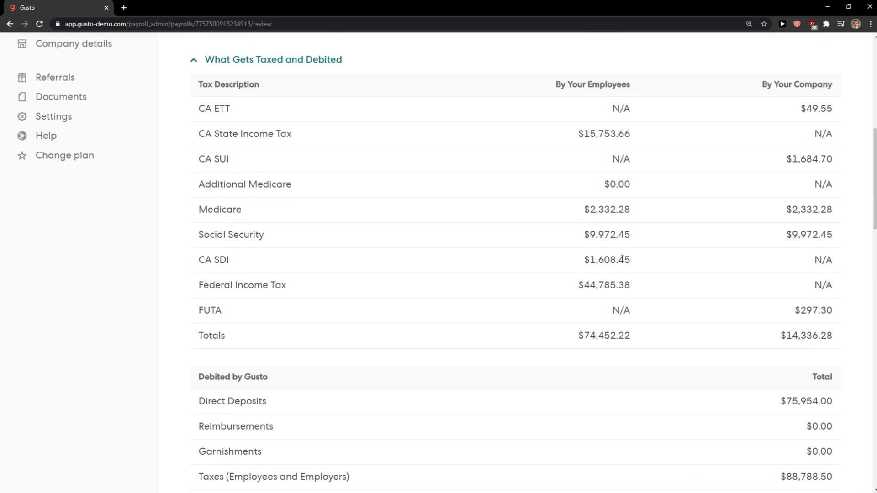
scroll(621, 258, "up", 3)
scroll(622, 259, "up", 1)
scroll(622, 259, "up", 1)
left_click(246, 267)
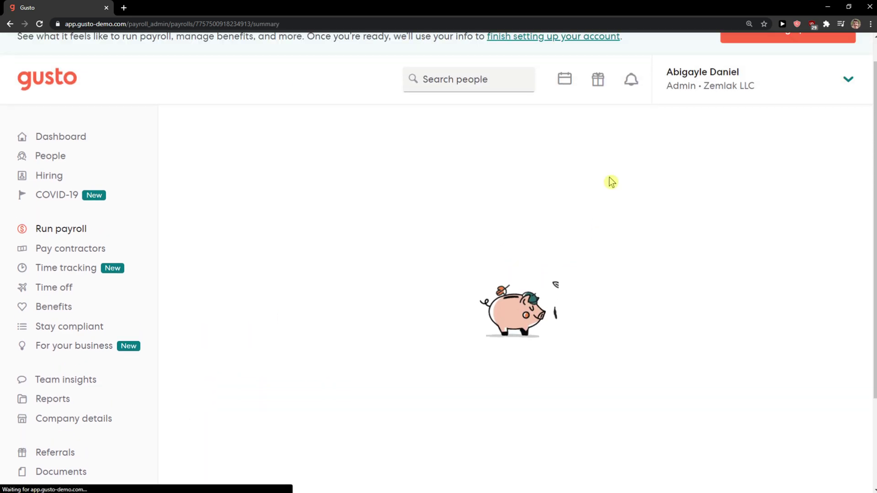
scroll(291, 327, "down", 2)
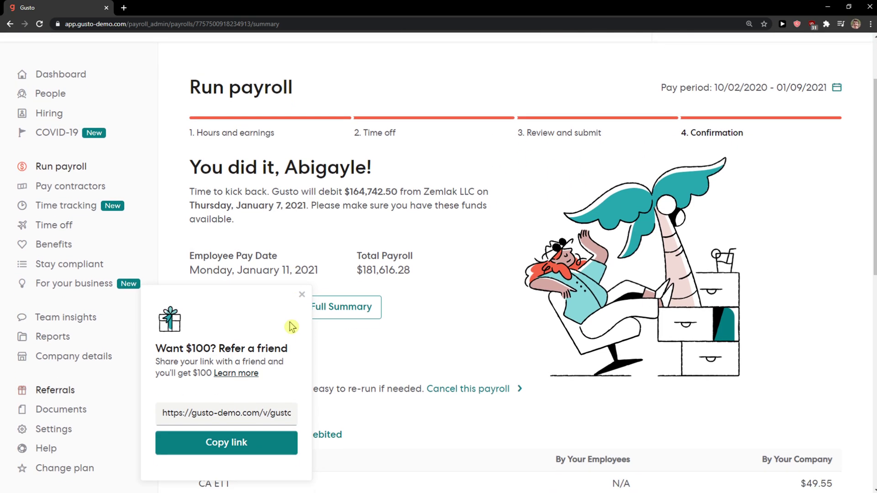
- Dismiss the referral offer and bring up the transition payroll's Payroll Journal Report
left_click(302, 296)
scroll(314, 296, "down", 2)
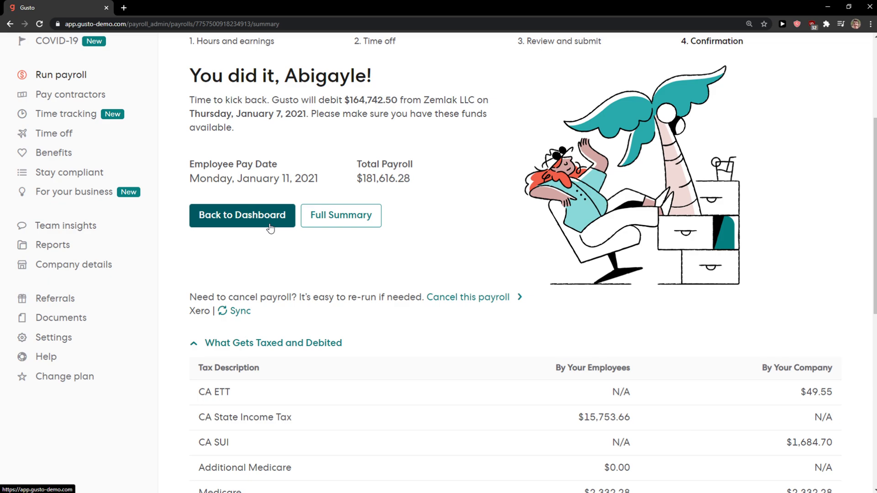
left_click(341, 215)
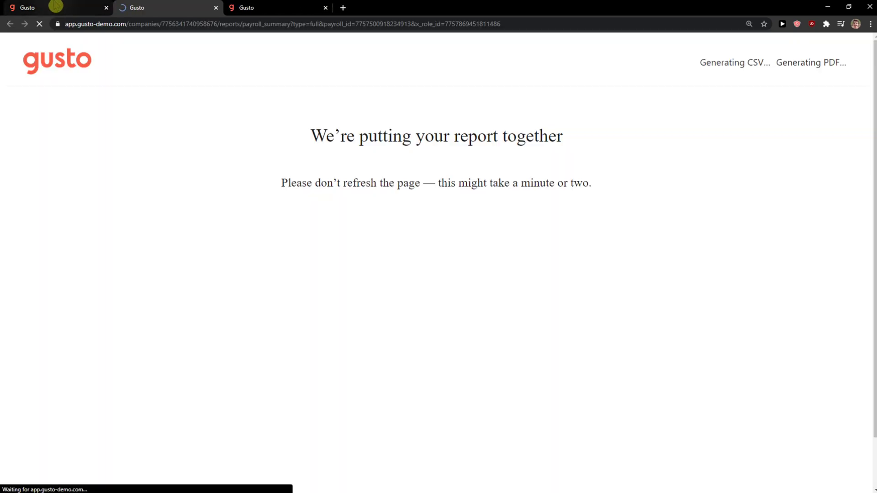
left_click(43, 7)
scroll(231, 261, "down", 2)
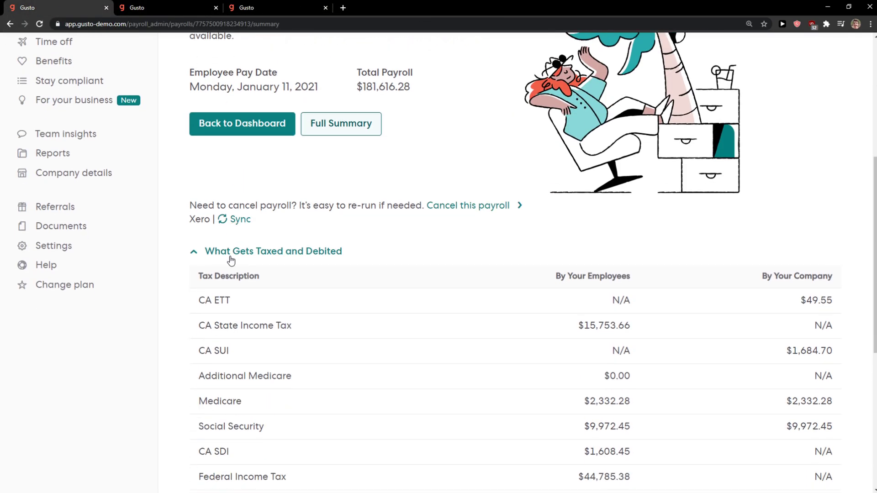
left_click(225, 253)
left_click_drag(241, 211, 336, 259)
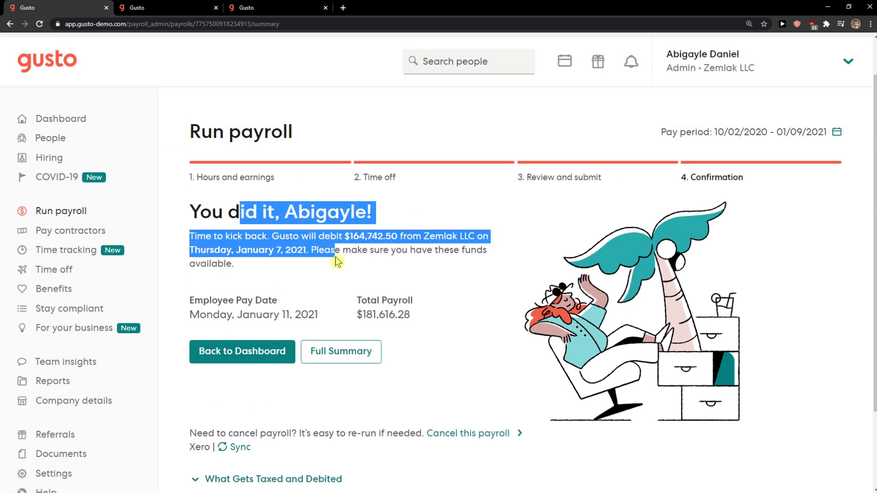
- Return to payroll, start the regular Jan 10 – Jan 25 run, and look over the first journal report
left_click(61, 210)
scroll(445, 342, "down", 1)
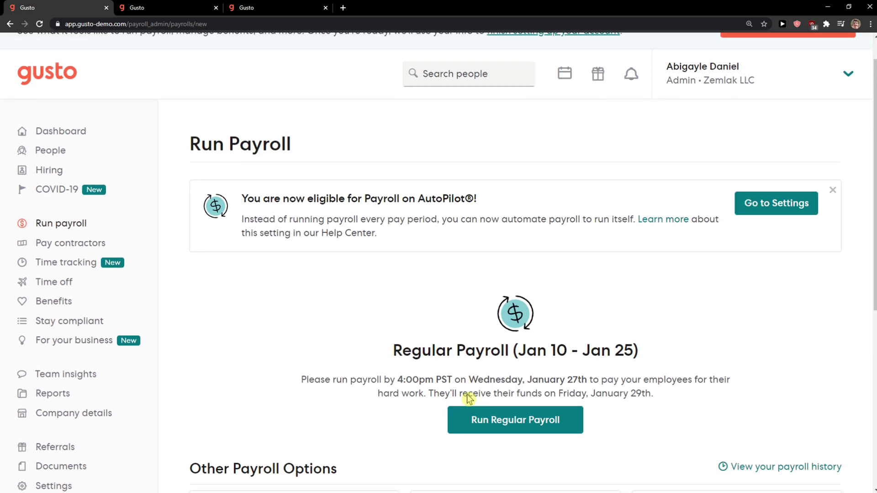
left_click(513, 410)
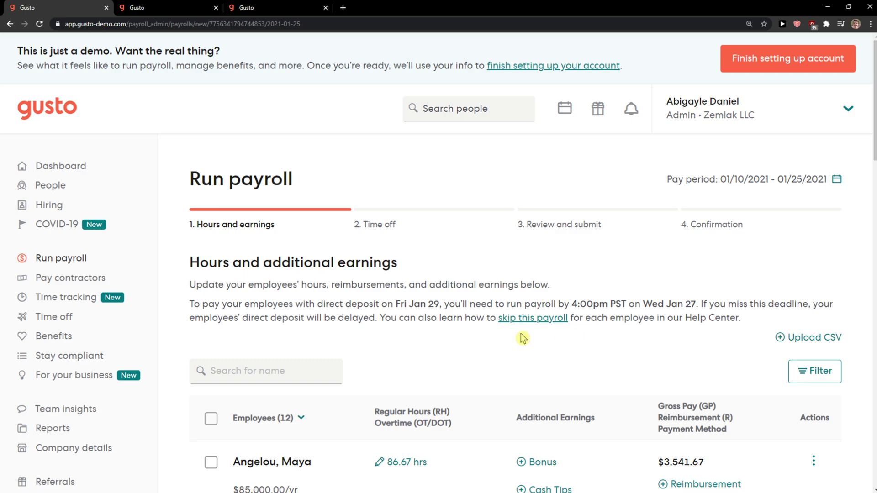
scroll(487, 335, "down", 2)
scroll(322, 103, "up", 1)
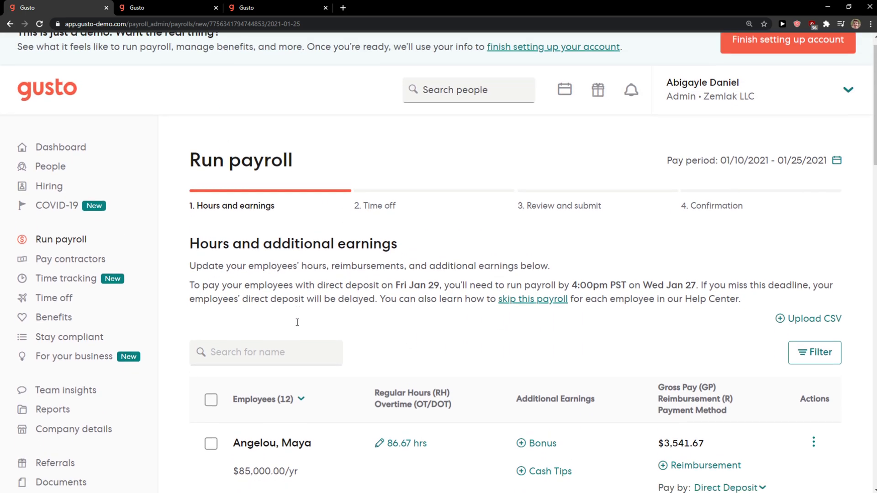
scroll(328, 327, "down", 3)
scroll(354, 320, "up", 2)
left_click(205, 8)
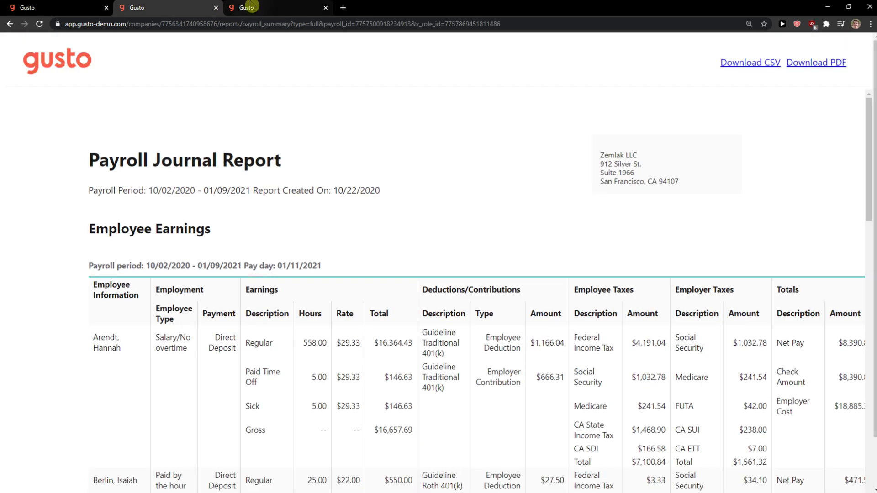
scroll(288, 246, "down", 3)
scroll(288, 247, "down", 2)
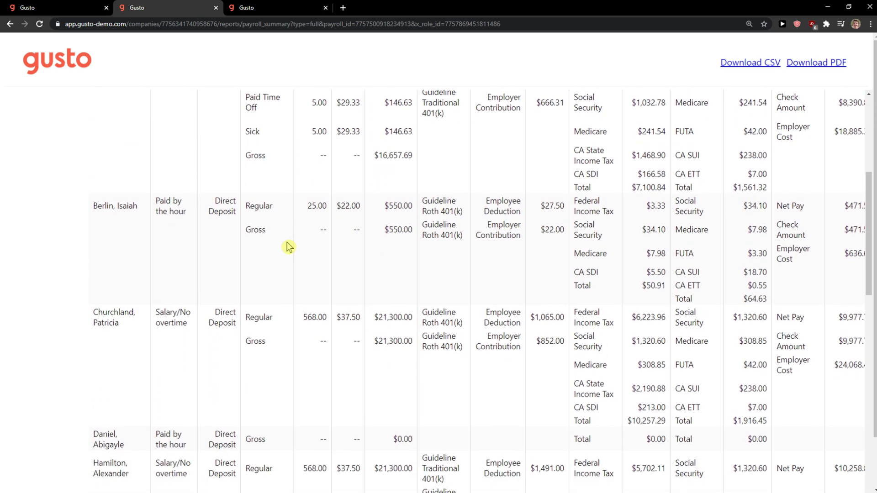
scroll(288, 247, "down", 1)
scroll(445, 161, "up", 3)
scroll(445, 161, "up", 2)
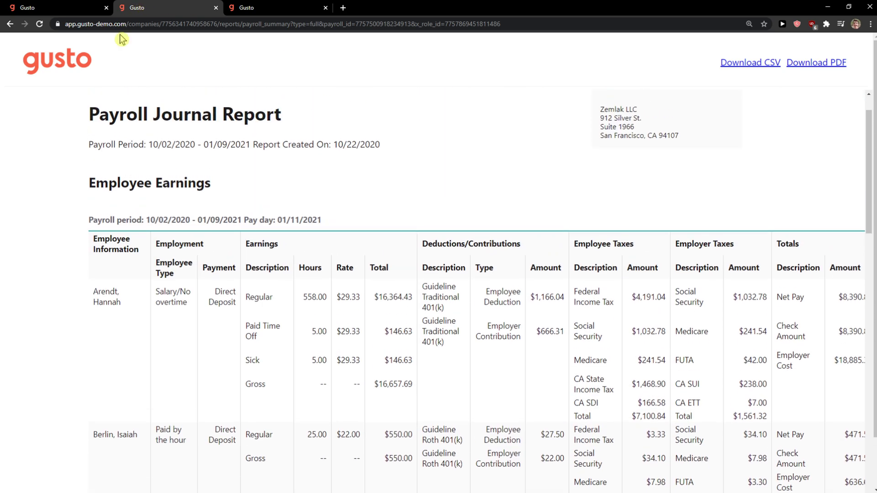
- Select all 12 employees on the Jan 10 – Jan 25 hours and earnings step
left_click(38, 7)
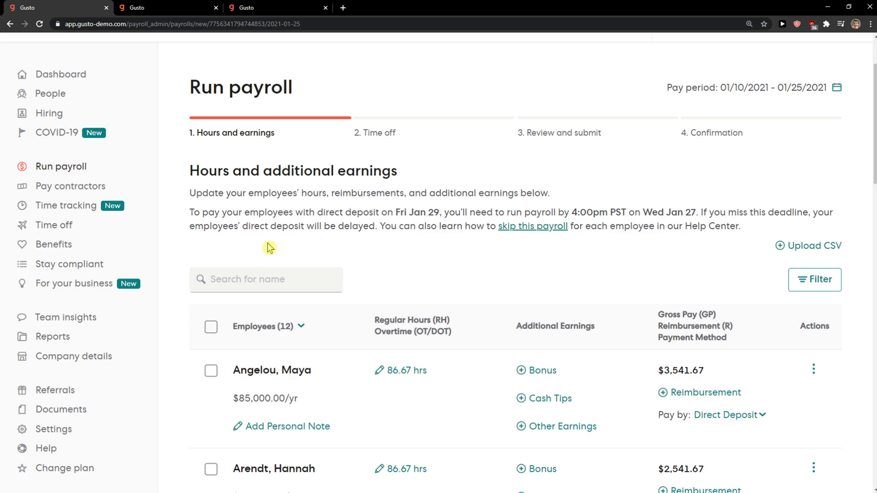
left_click(180, 258)
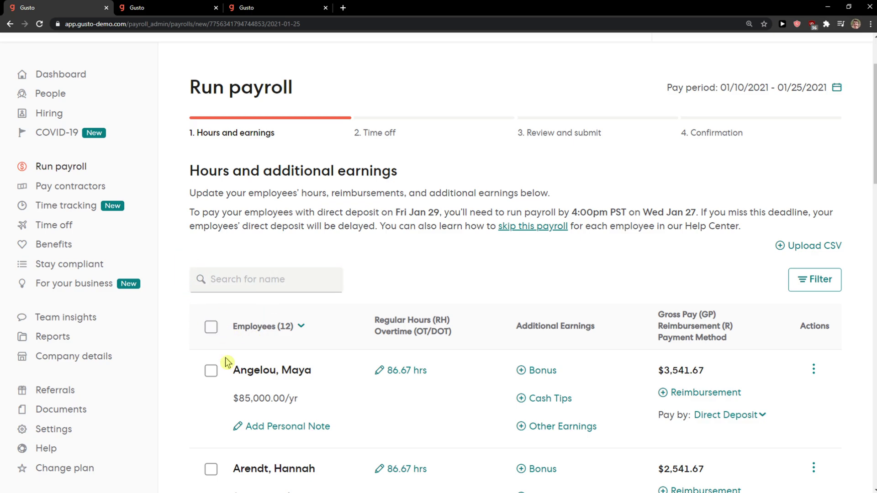
left_click(212, 329)
scroll(761, 268, "down", 10)
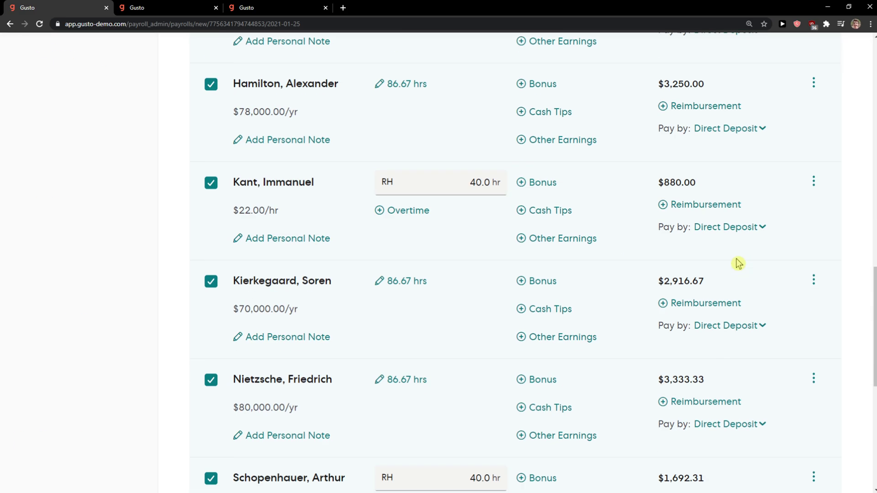
scroll(732, 263, "up", 5)
scroll(467, 274, "up", 1)
scroll(466, 278, "up", 1)
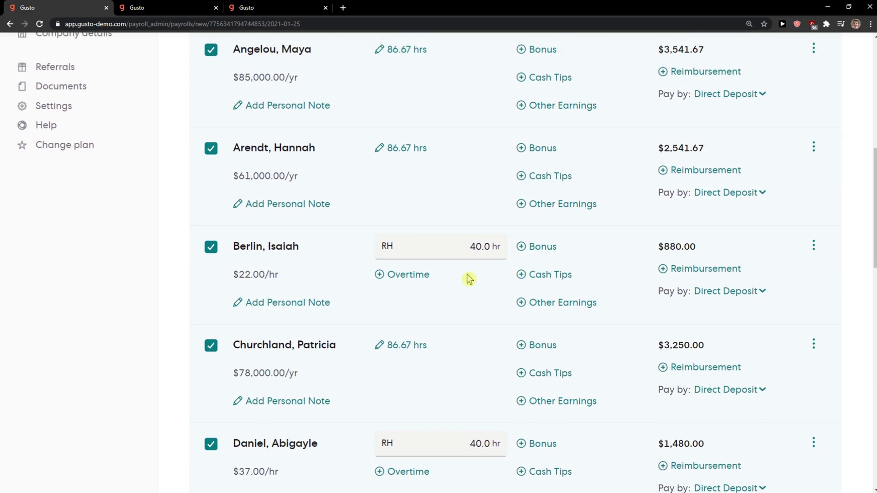
scroll(438, 280, "up", 2)
scroll(458, 283, "down", 1)
scroll(458, 282, "down", 5)
scroll(459, 281, "down", 8)
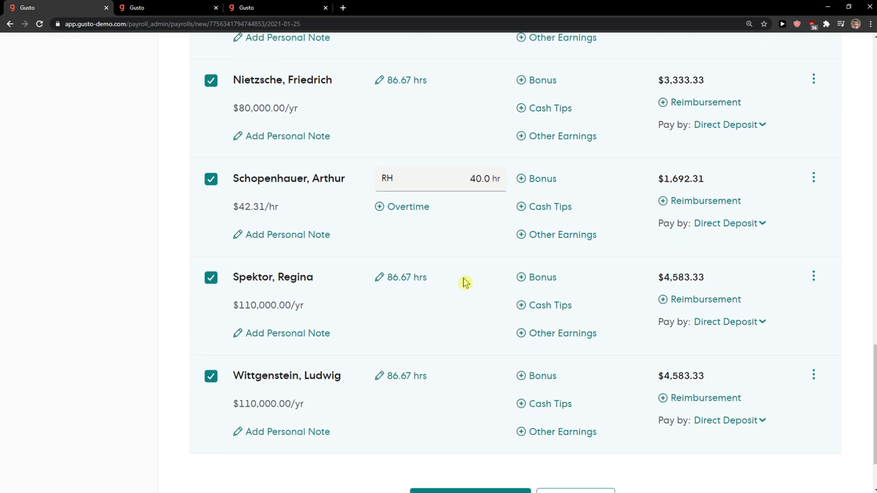
scroll(463, 284, "down", 1)
- Record 5 PTO/5 sick hours for Berlin and 10 PTO/25 sick hours for Daniel, then save time off
left_click(441, 416)
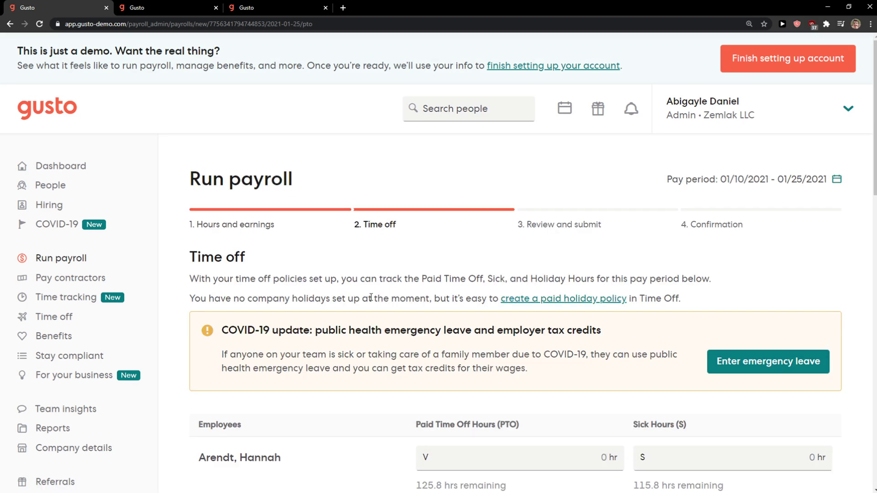
scroll(372, 317, "down", 2)
scroll(372, 318, "down", 1)
scroll(537, 296, "down", 1)
left_click(752, 300)
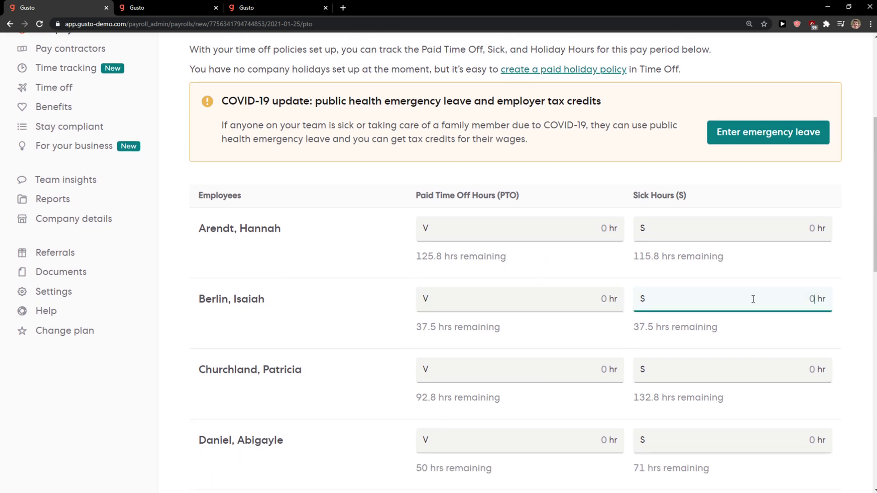
left_click(568, 301)
type("5")
scroll(577, 343, "down", 2)
left_click(581, 354)
key("Tab")
type("10")
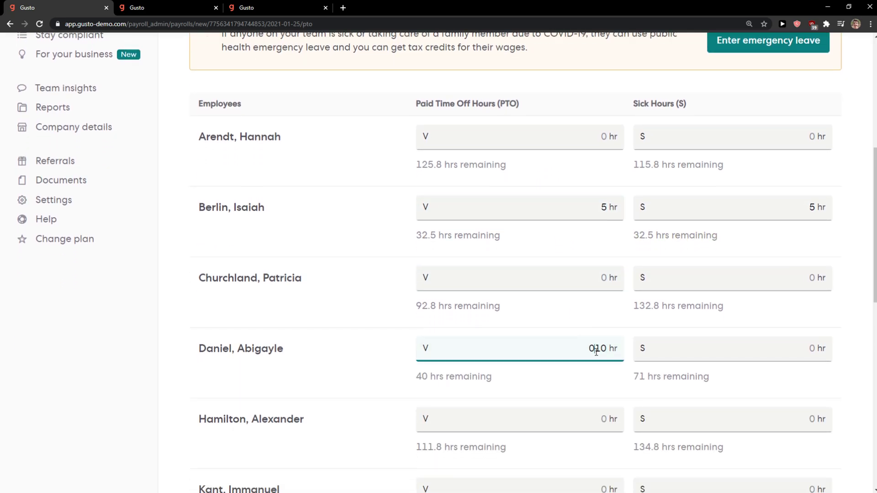
left_click(715, 339)
type("25")
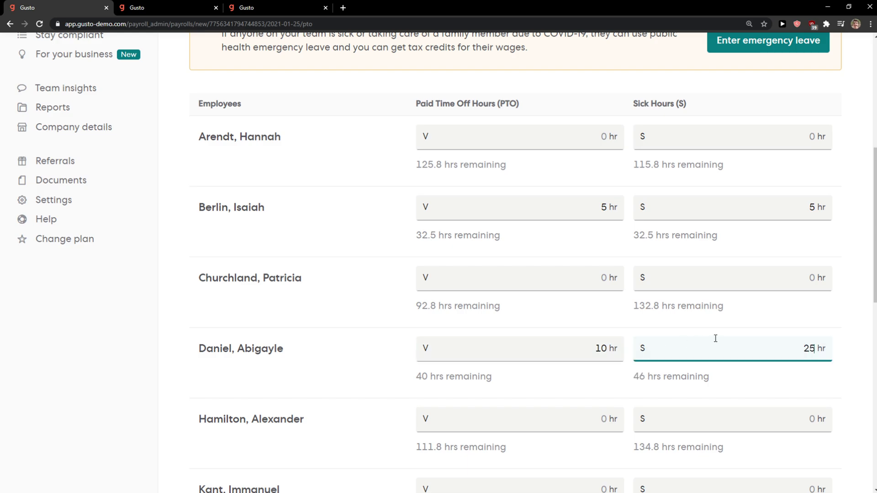
scroll(714, 338, "down", 1)
scroll(714, 339, "down", 3)
scroll(631, 346, "down", 4)
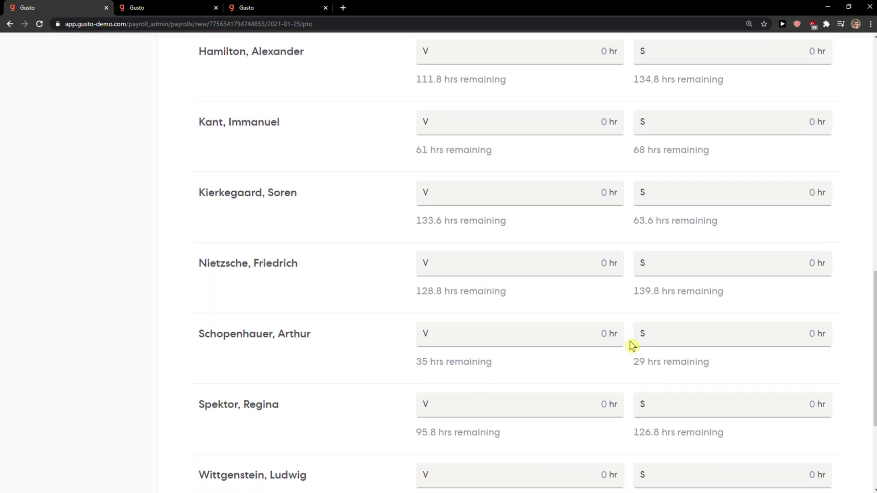
scroll(631, 345, "down", 2)
scroll(635, 345, "down", 4)
scroll(319, 442, "up", 15)
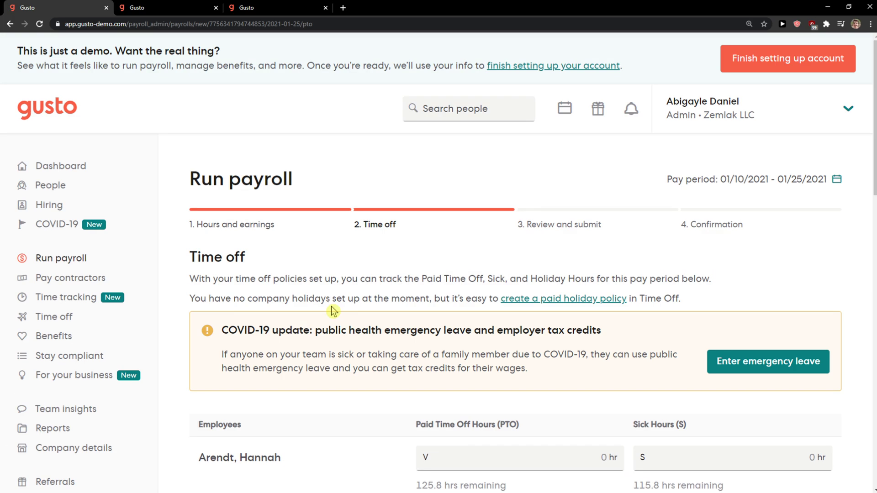
scroll(331, 310, "down", 2)
scroll(402, 303, "down", 4)
scroll(322, 371, "down", 6)
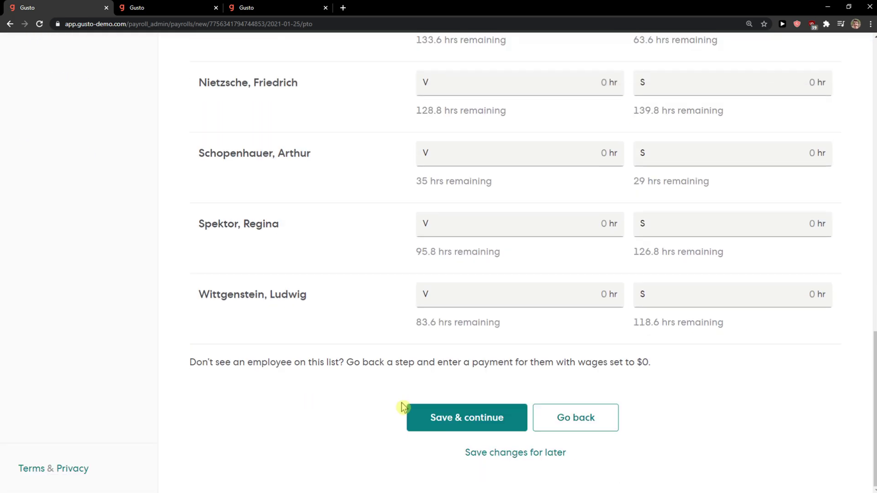
left_click(430, 415)
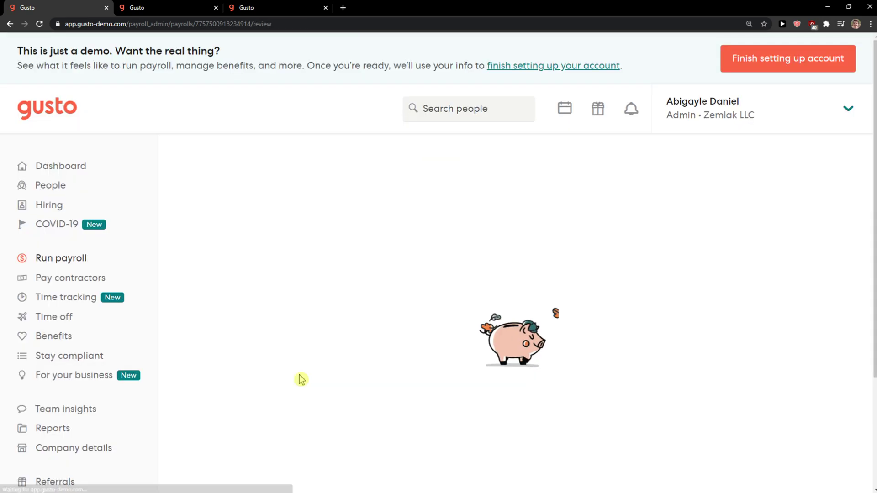
scroll(434, 356, "down", 2)
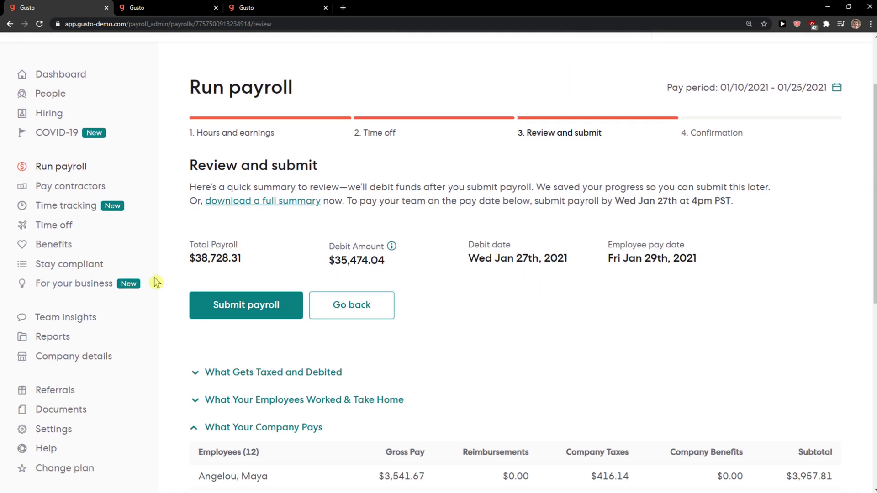
scroll(226, 315, "down", 1)
scroll(277, 324, "down", 2)
scroll(383, 318, "down", 1)
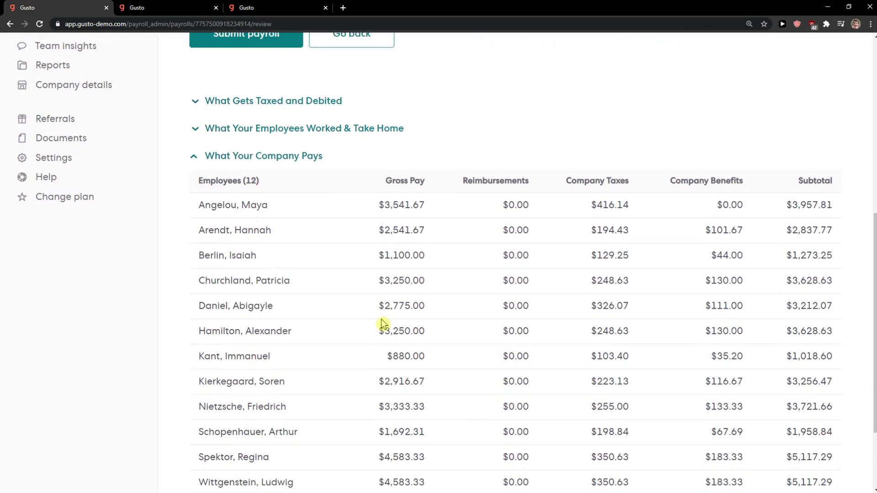
- Review hours worked and the tax breakdown, then submit the $38,728.31 Jan 10 – Jan 25 payroll
left_click(210, 137)
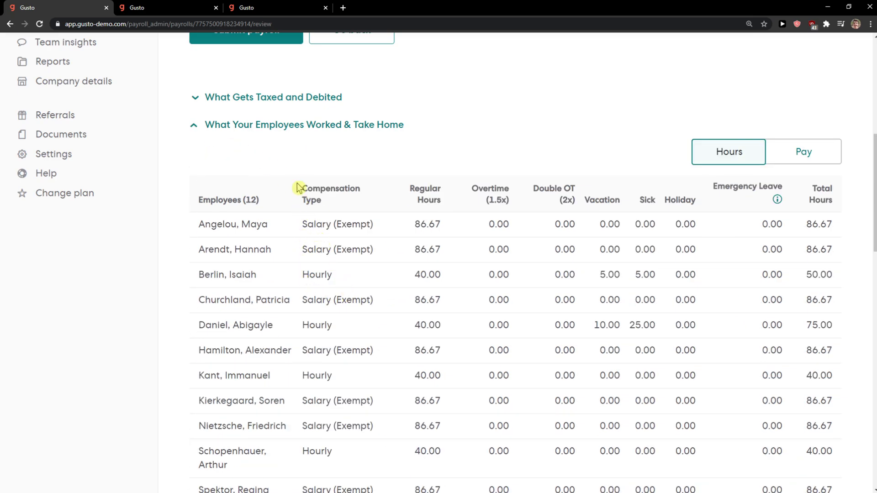
left_click(221, 132)
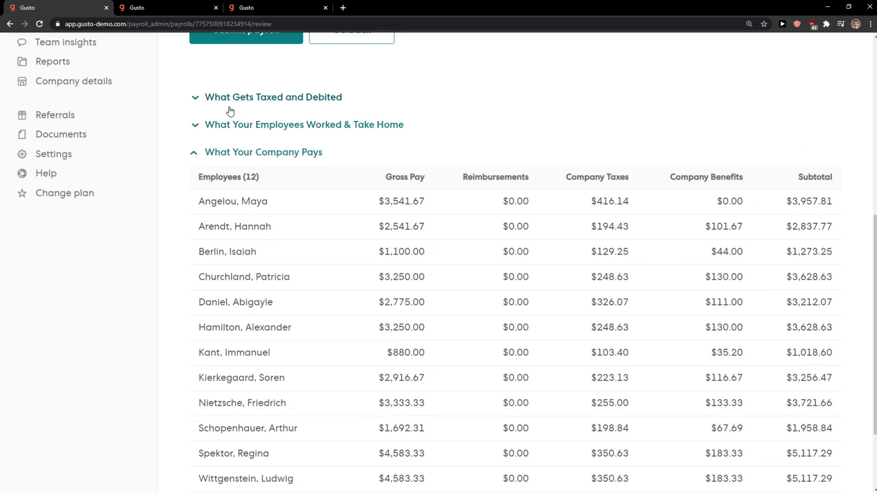
left_click(231, 110)
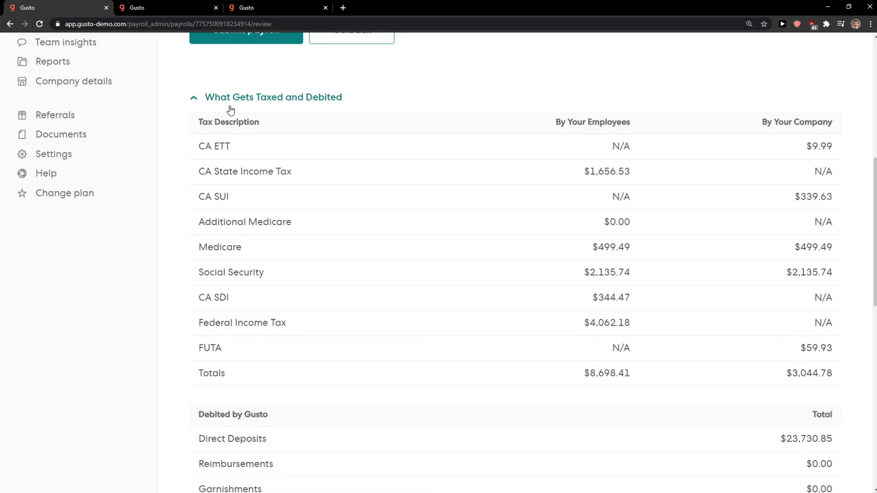
left_click(230, 110)
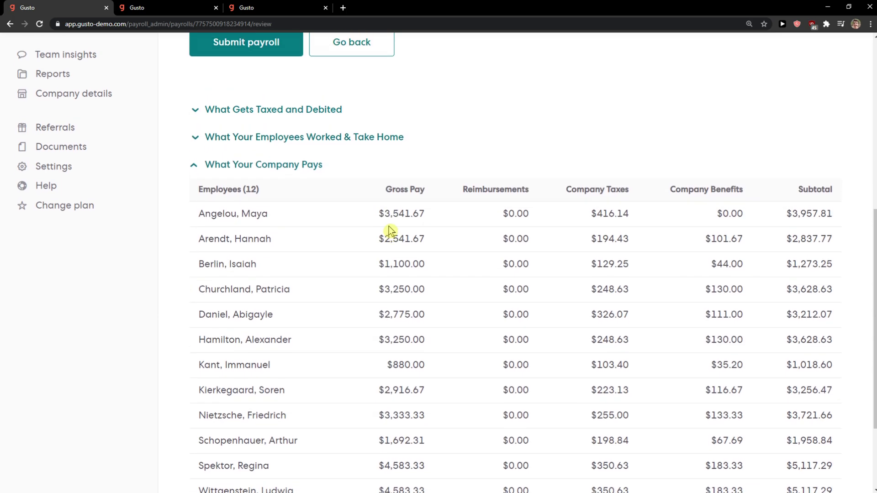
scroll(363, 233, "up", 4)
left_click(227, 310)
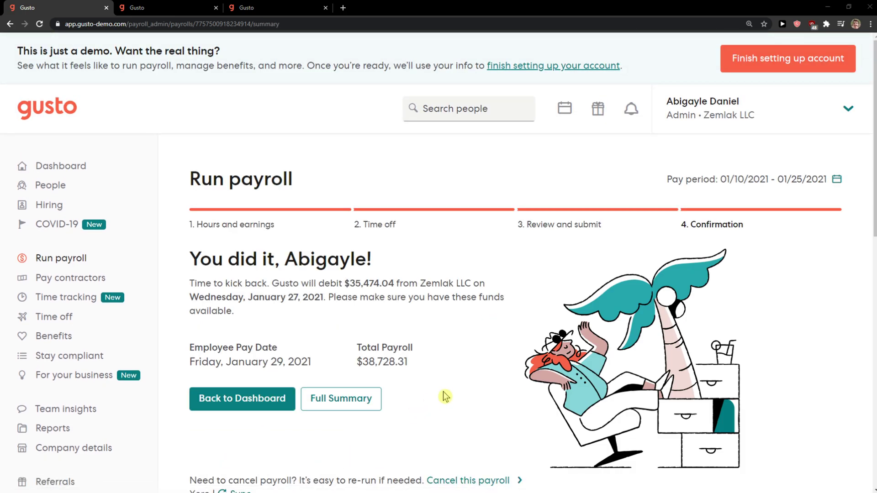
scroll(412, 391, "down", 2)
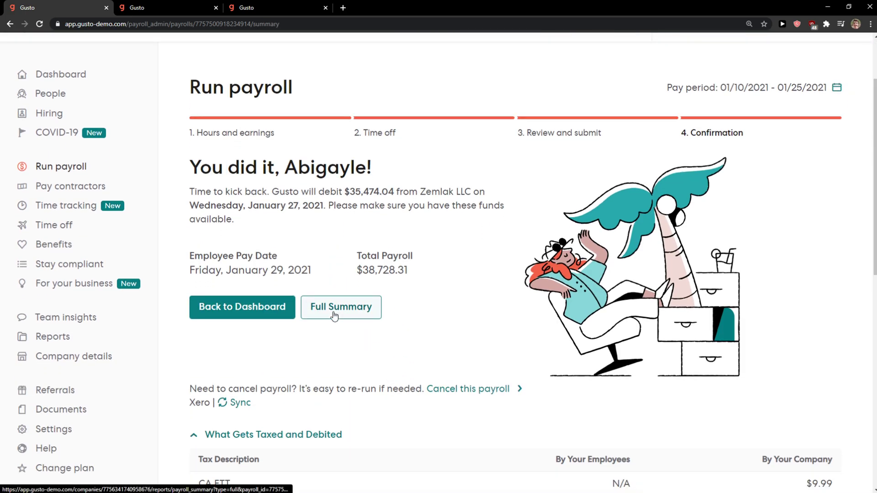
- Bring up the Payroll Journal Report for the Jan 10 – Jan 25 payroll from Full Summary
left_click(333, 312)
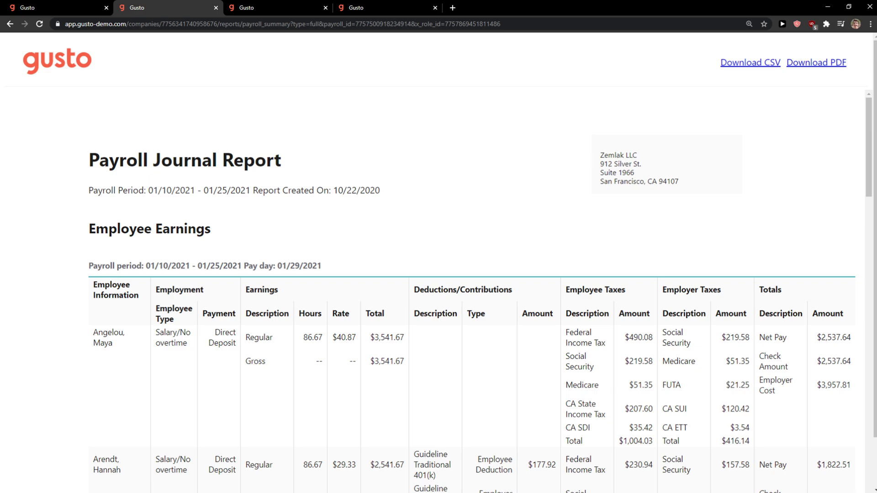
scroll(185, 414, "down", 3)
scroll(190, 411, "down", 1)
scroll(189, 411, "down", 2)
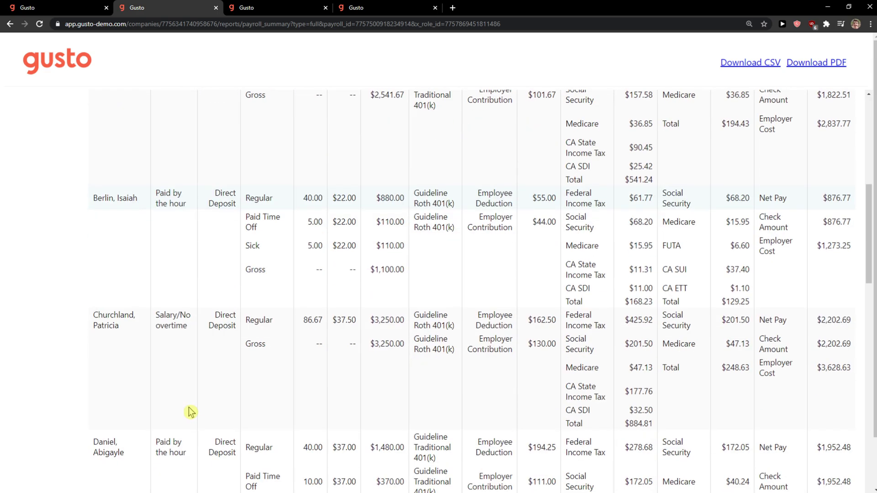